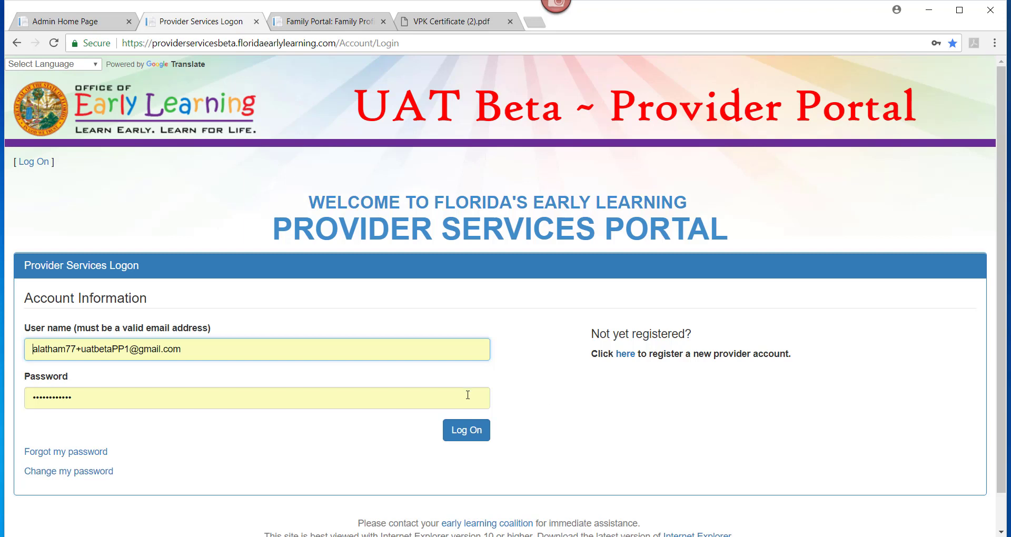
- Log on to the provider portal with the provider account's username and password
{"action": "left_click", "coordinate": [462, 438]}
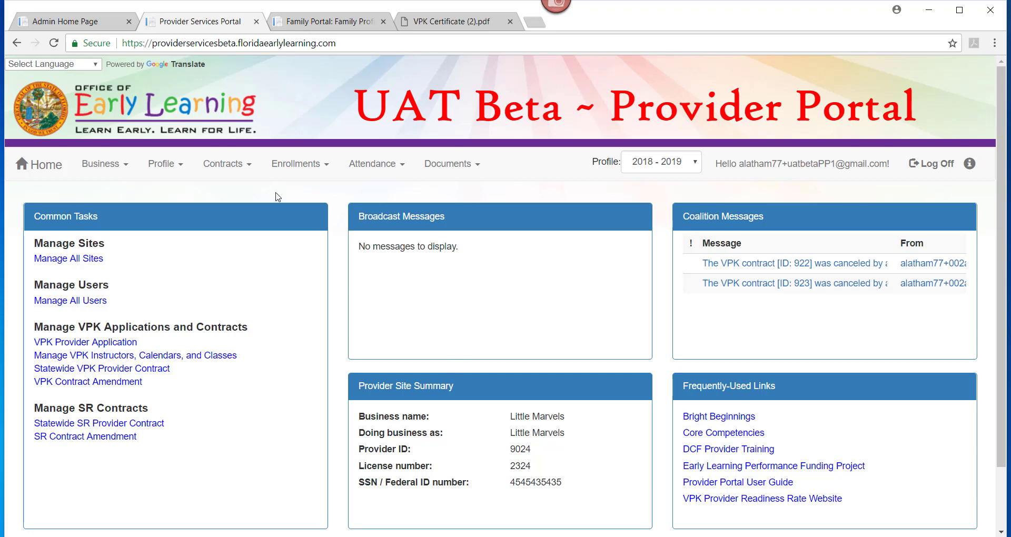
- Go to Enrollments > Manage VPK Enrollments > Request/Change Enrollment for Little Marvels
{"action": "left_click", "coordinate": [292, 171]}
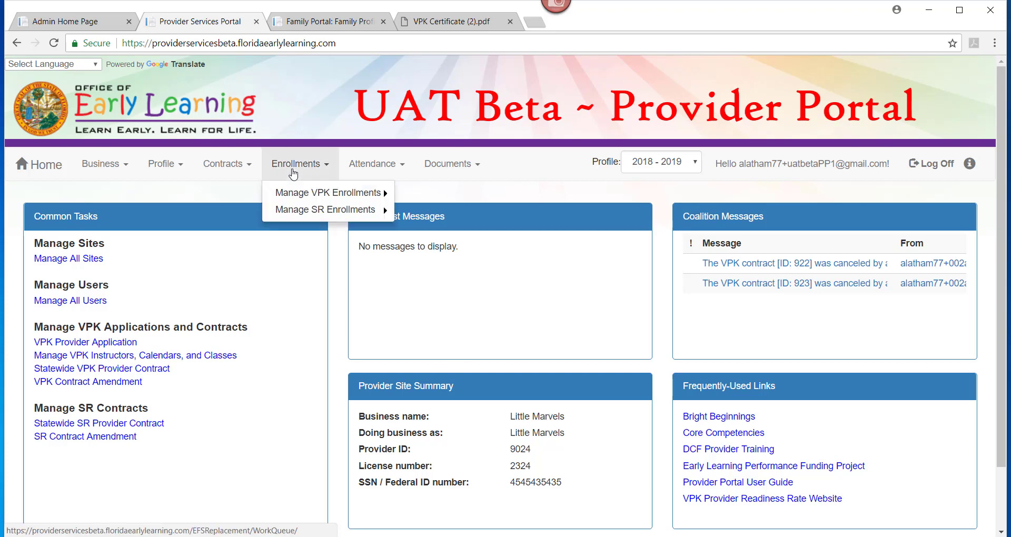
{"action": "left_click", "coordinate": [301, 195]}
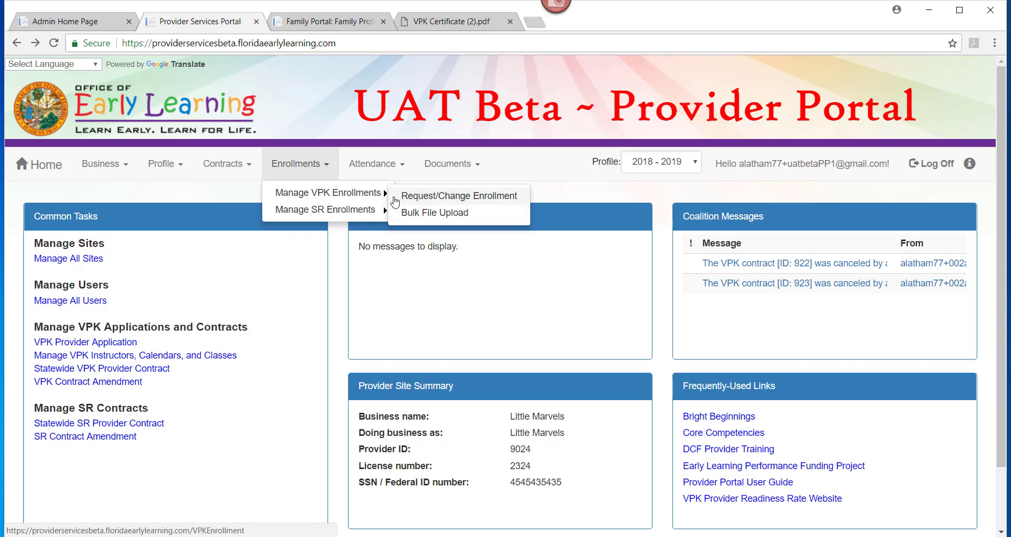
{"action": "left_click", "coordinate": [396, 200]}
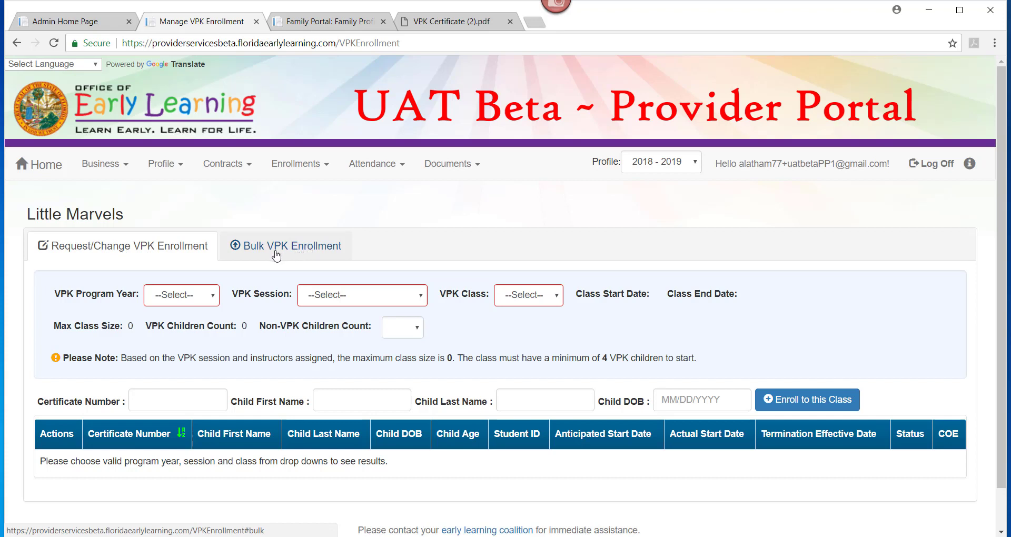
- Select program year 2017-2018, session Summer (300 hours), and class AS17 - Beach Bungelo
{"action": "left_click", "coordinate": [191, 303]}
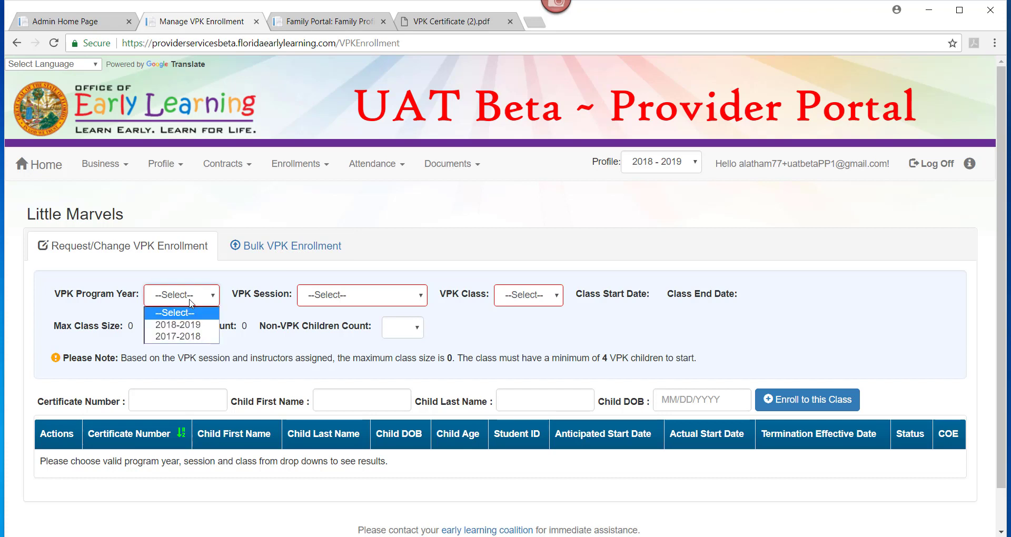
{"action": "left_click", "coordinate": [190, 337]}
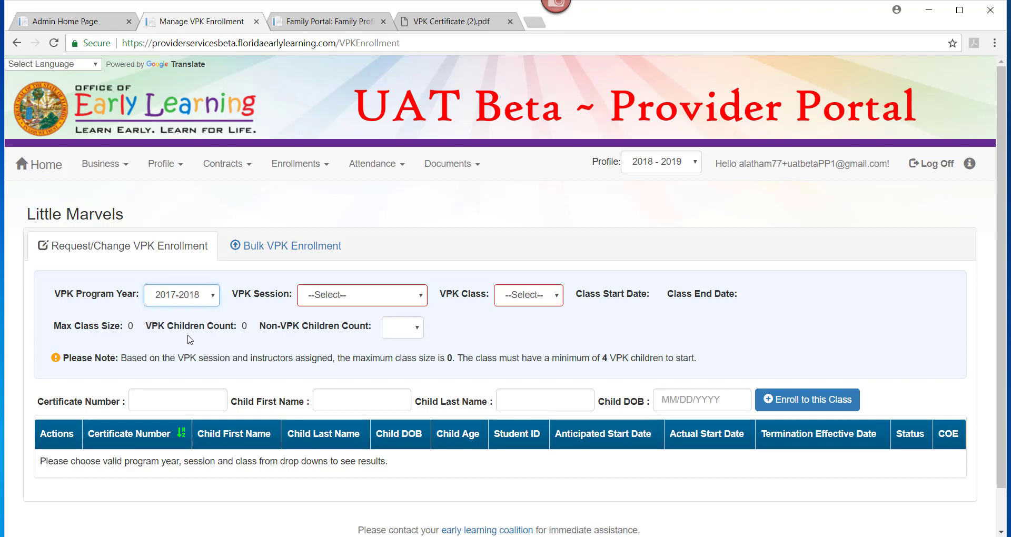
{"action": "left_click", "coordinate": [338, 300]}
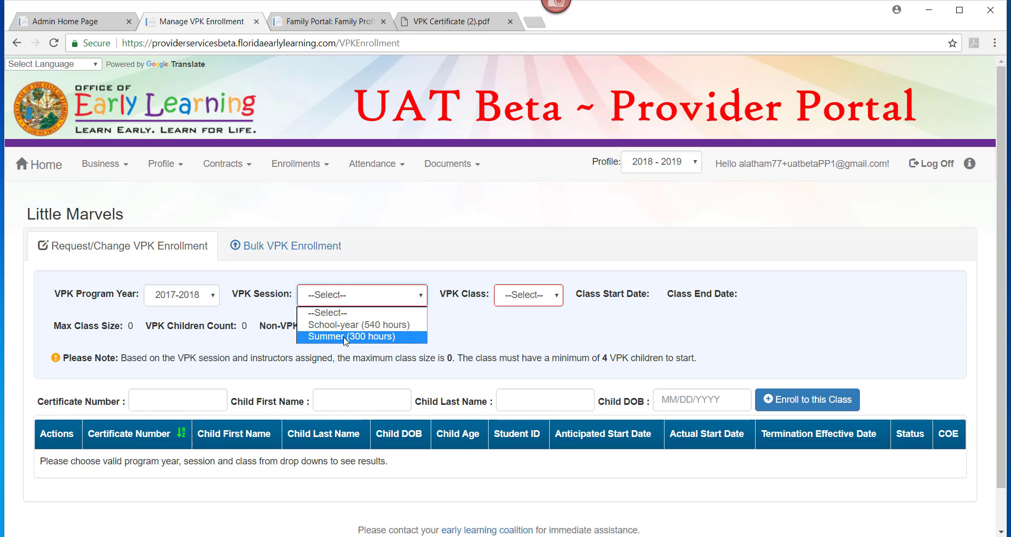
{"action": "left_click", "coordinate": [346, 337]}
{"action": "left_click", "coordinate": [586, 296]}
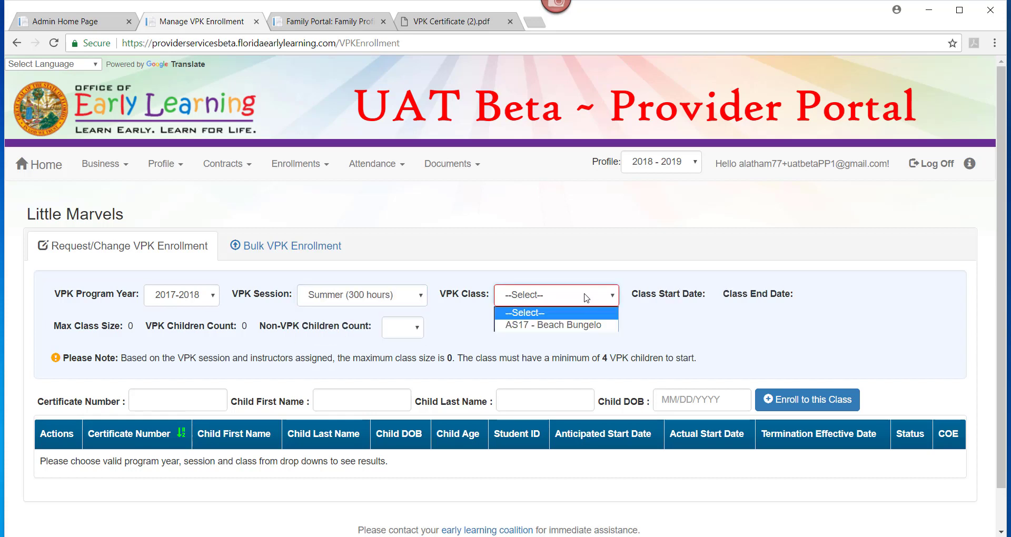
{"action": "left_click", "coordinate": [584, 324]}
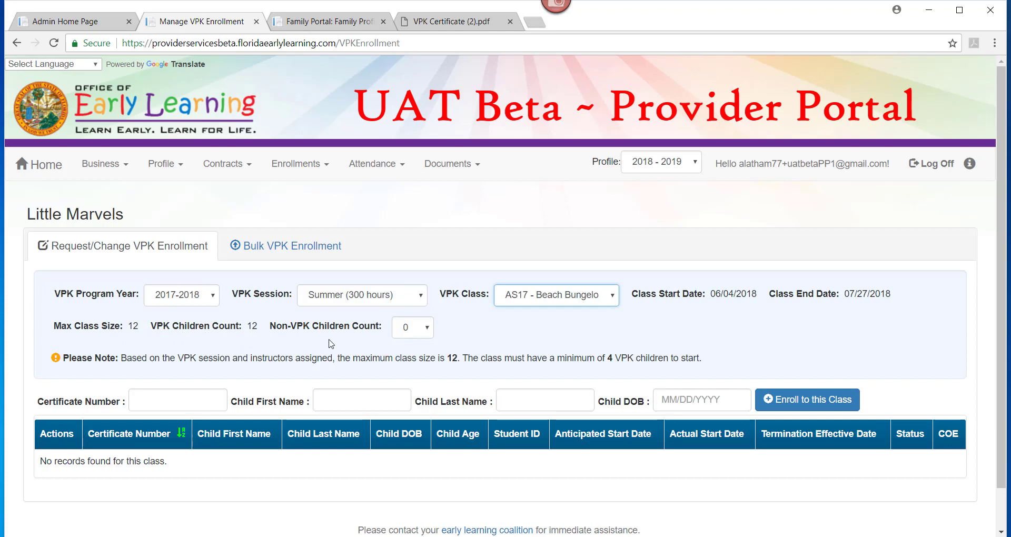
- Set the Non-VPK Children Count to 1
{"action": "left_click", "coordinate": [419, 330]}
{"action": "left_click", "coordinate": [405, 352]}
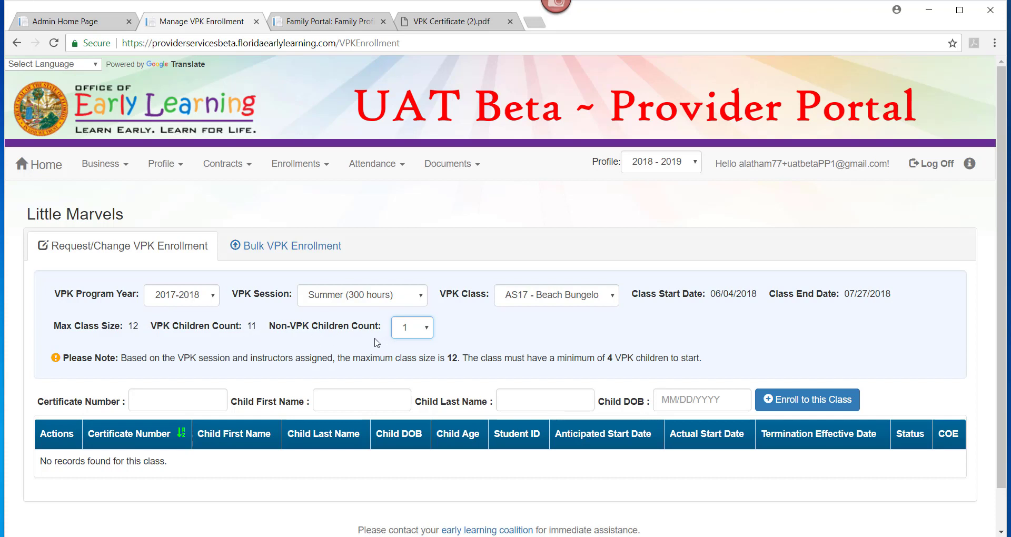
{"action": "left_click", "coordinate": [37, 392]}
{"action": "left_click", "coordinate": [423, 29]}
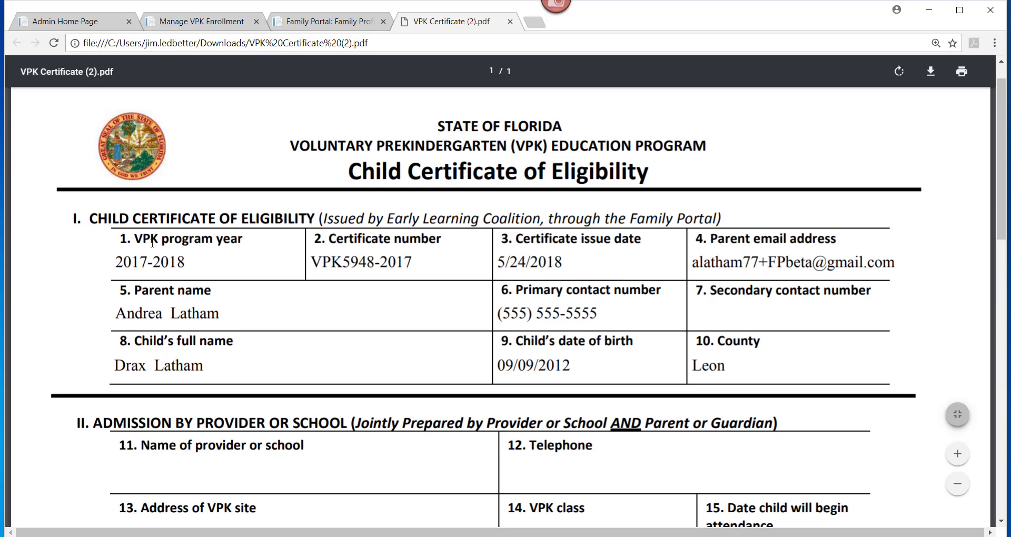
{"action": "left_click", "coordinate": [174, 27]}
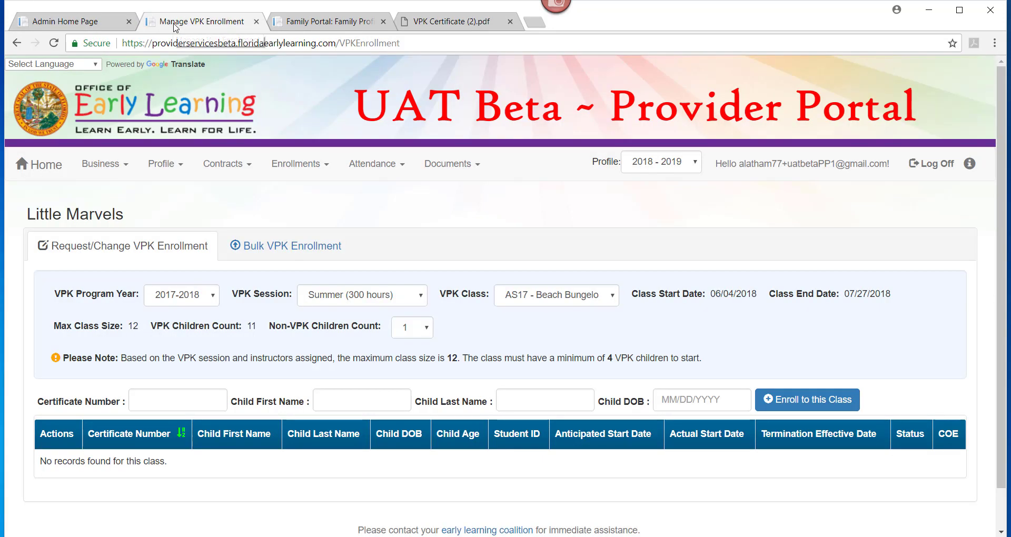
- Enter the first child's certificate number, first and last name, and birth date, then request enrollment
{"action": "left_click", "coordinate": [149, 404]}
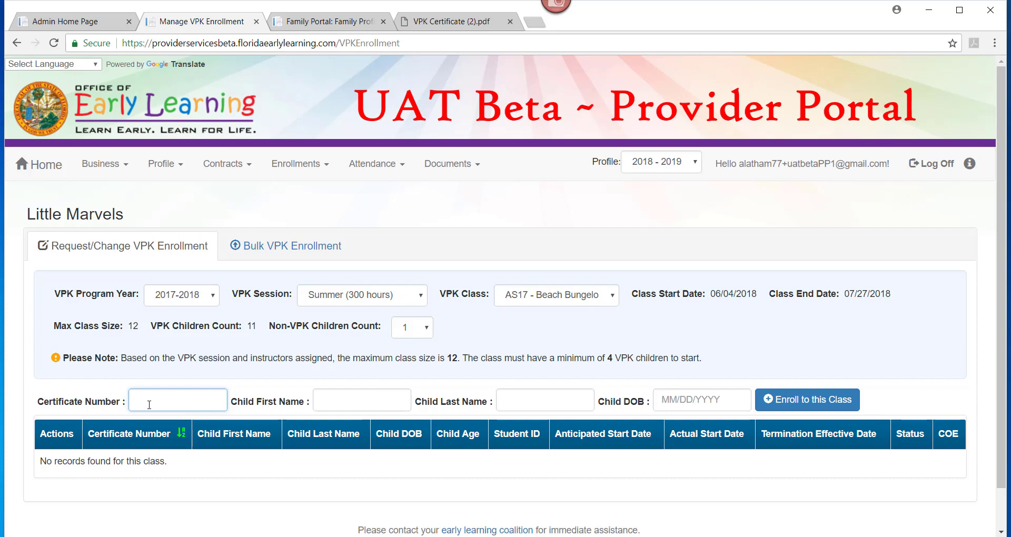
{"action": "left_click", "coordinate": [330, 404]}
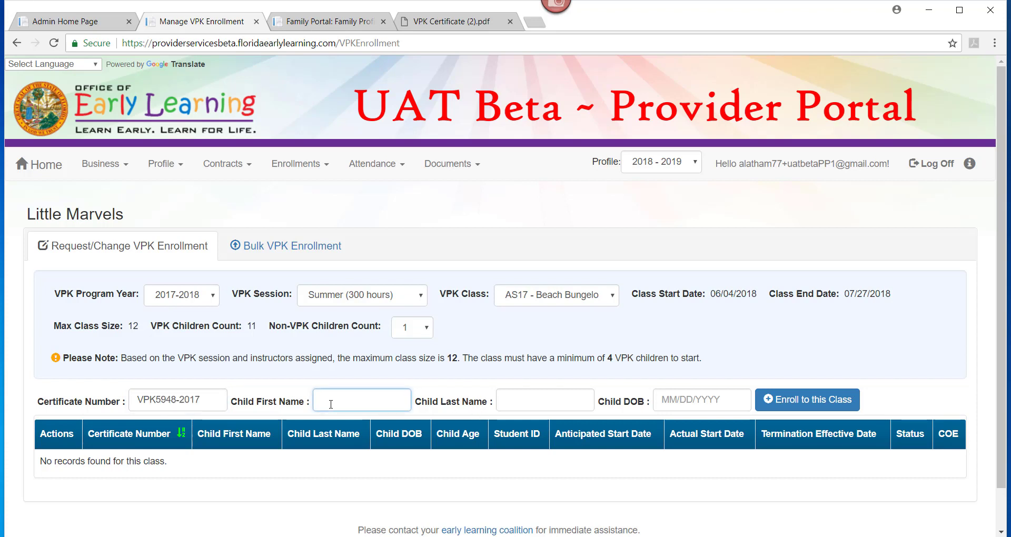
{"action": "key", "text": "Tab"}
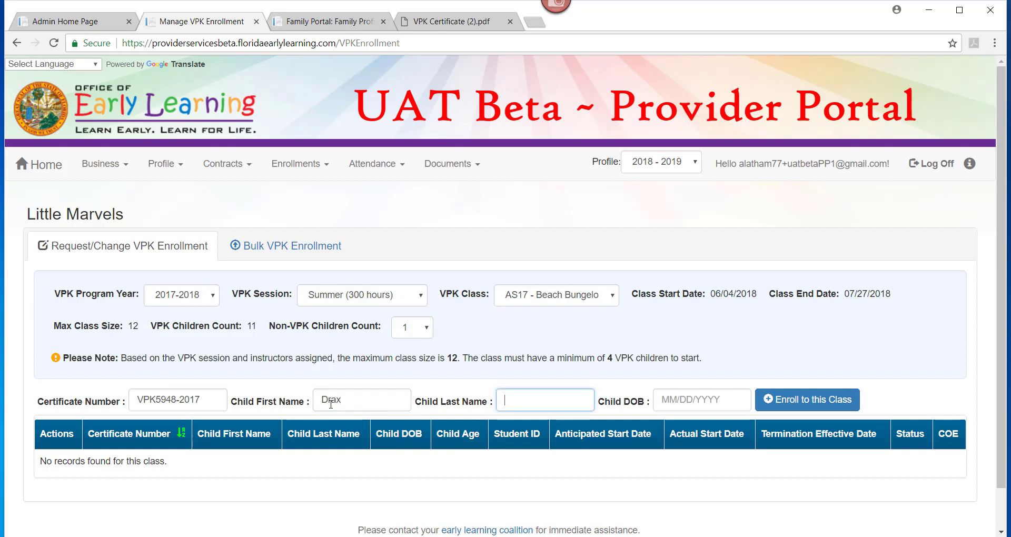
{"action": "key", "text": "Tab"}
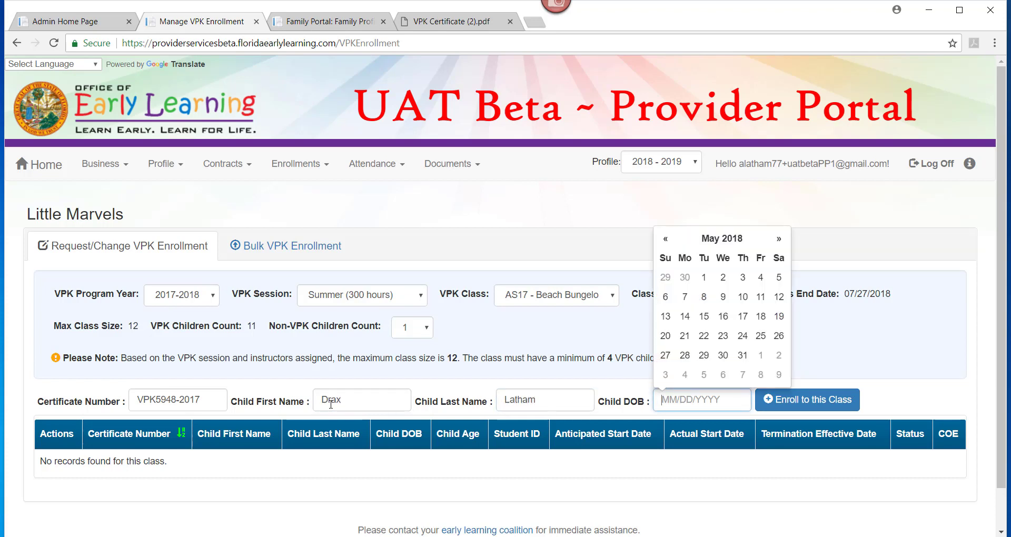
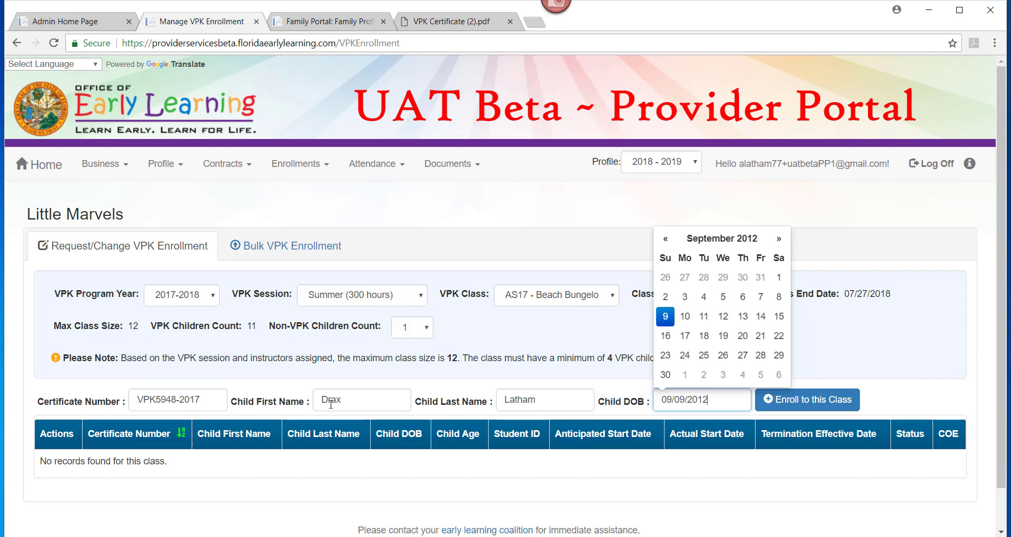
{"action": "left_click", "coordinate": [921, 410]}
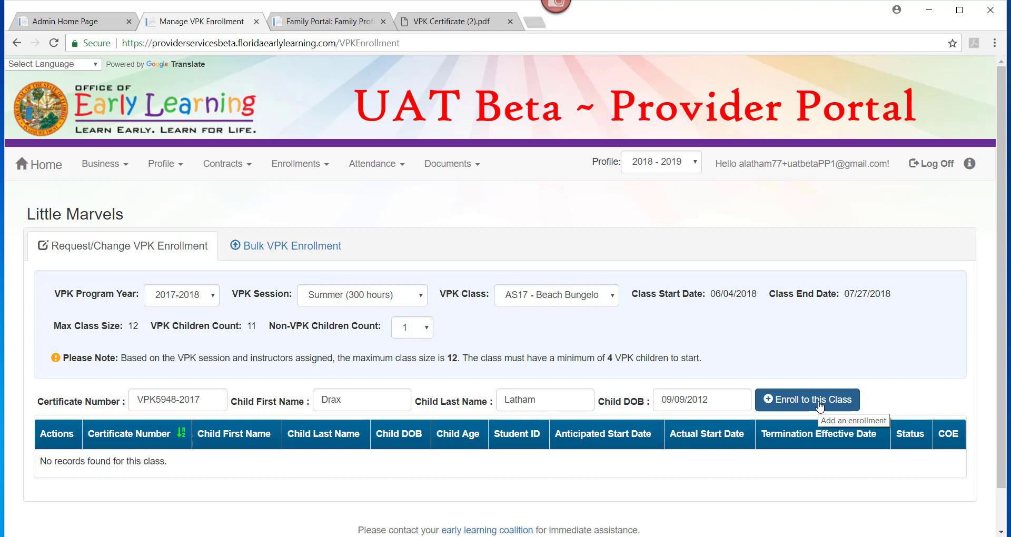
{"action": "left_click", "coordinate": [819, 404]}
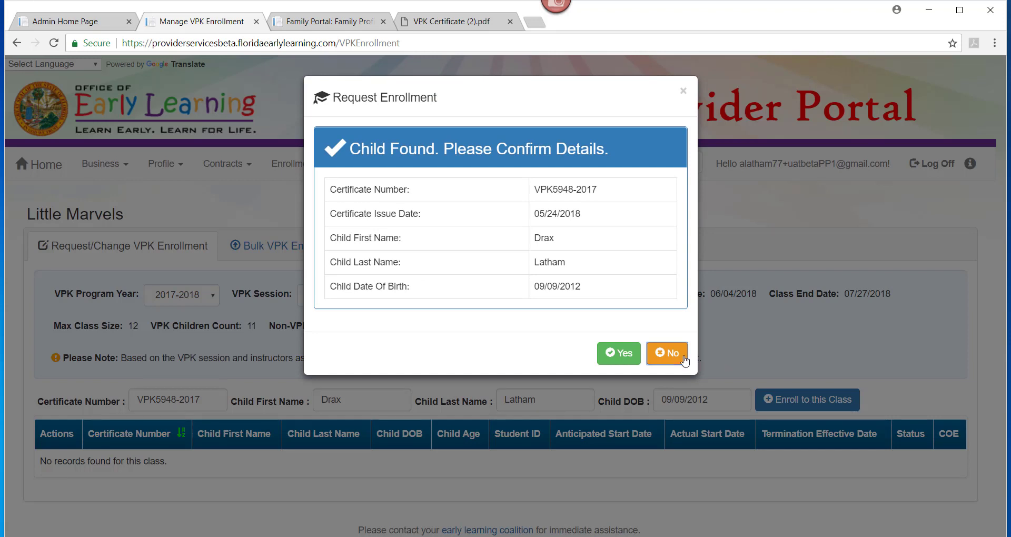
- Decline the matched child details and retry enrollment with a different first name
{"action": "left_click", "coordinate": [666, 358]}
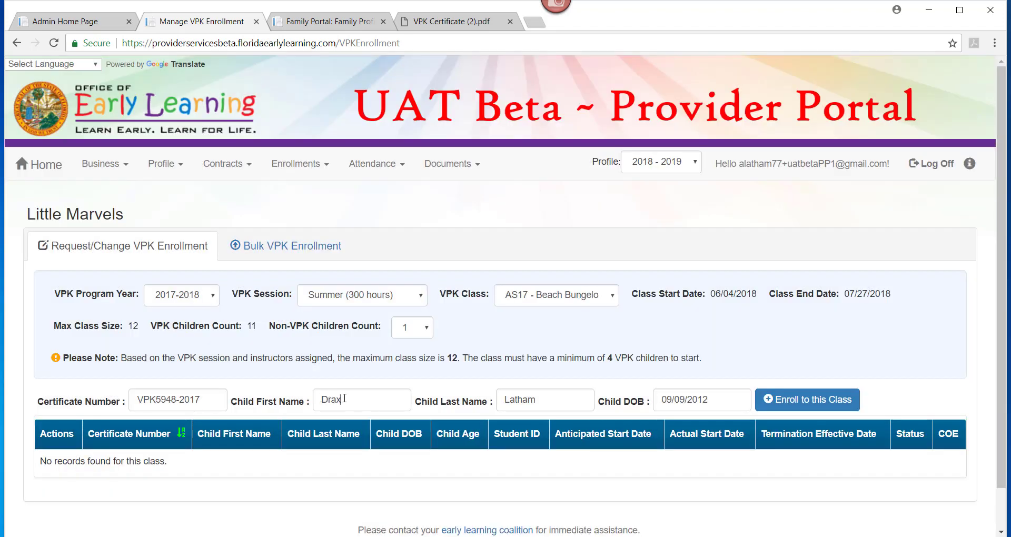
{"action": "left_click_drag", "start_coordinate": [345, 399], "coordinate": [291, 398]}
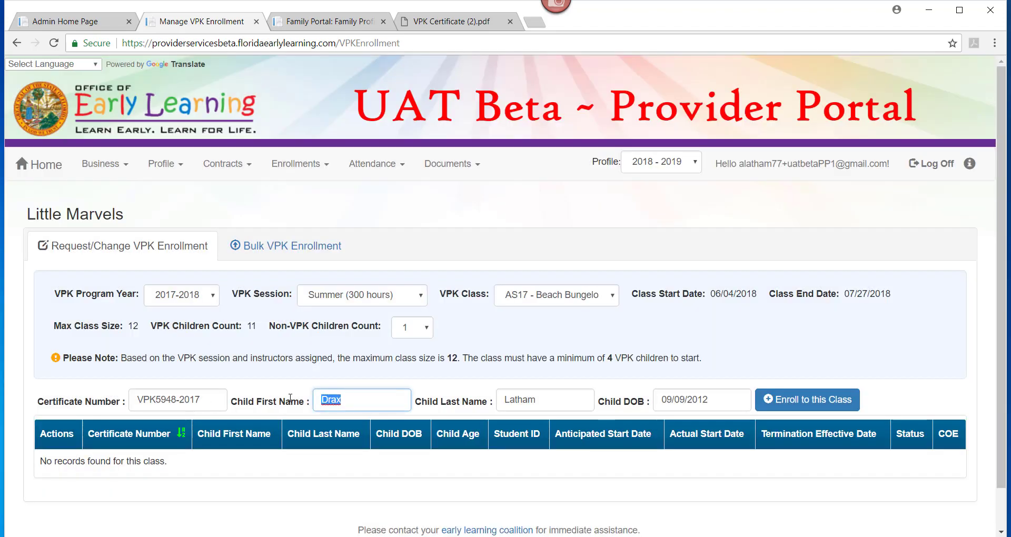
{"action": "type", "text": "B"}
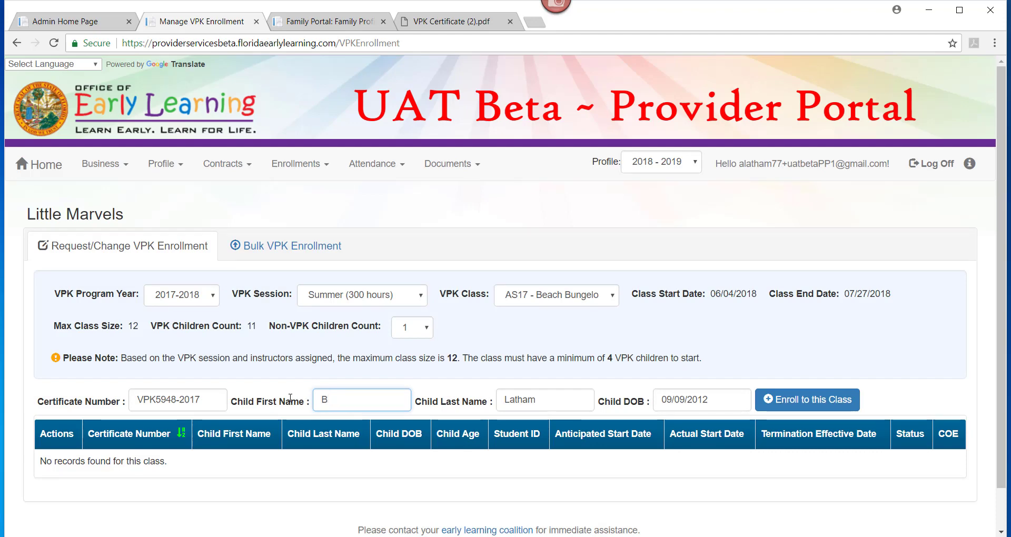
{"action": "type", "text": "illy"}
{"action": "left_click", "coordinate": [786, 406]}
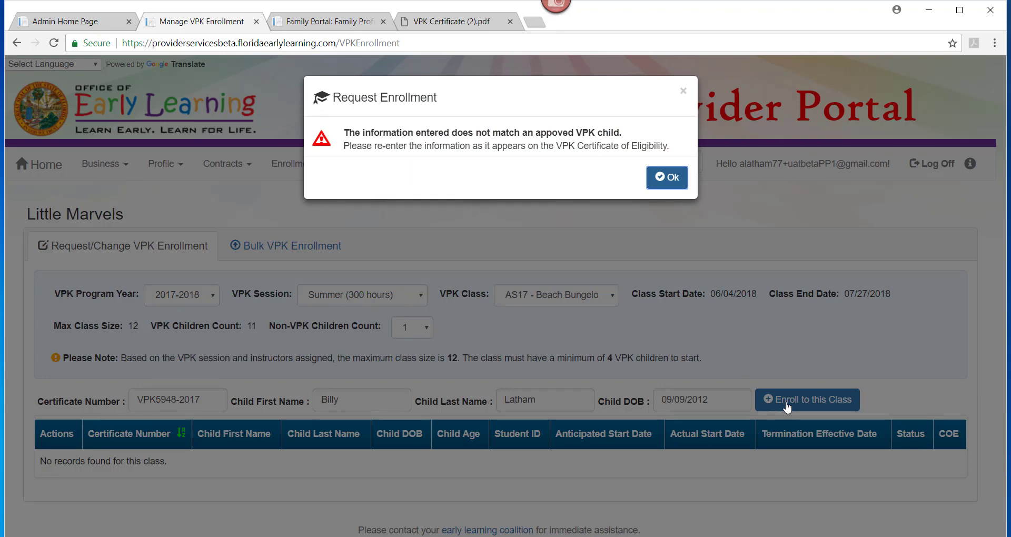
- Dismiss the mismatch error, restore the original first name, and select the certificate number's year
{"action": "left_click", "coordinate": [665, 179]}
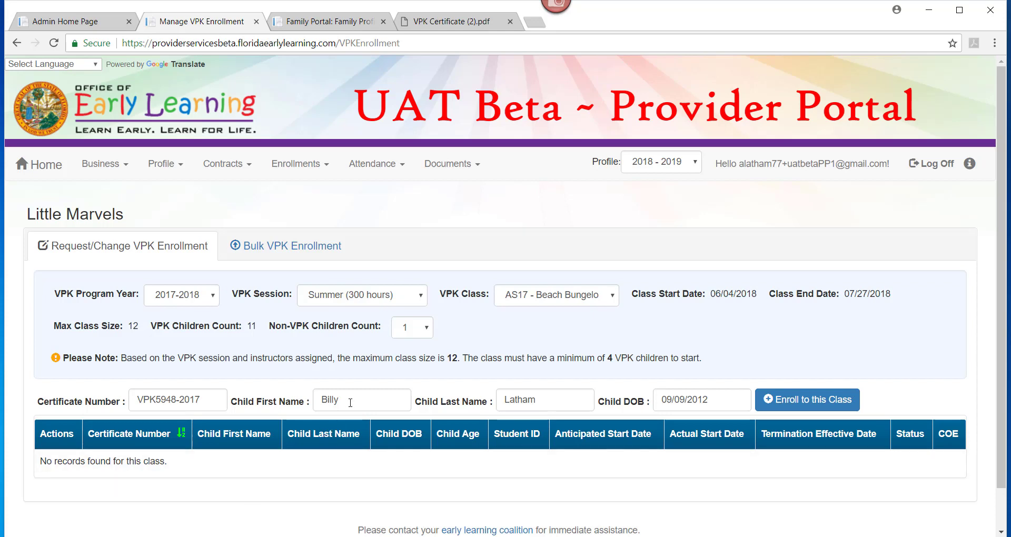
{"action": "left_click_drag", "start_coordinate": [350, 403], "coordinate": [300, 402]}
{"action": "type", "text": "Drax"}
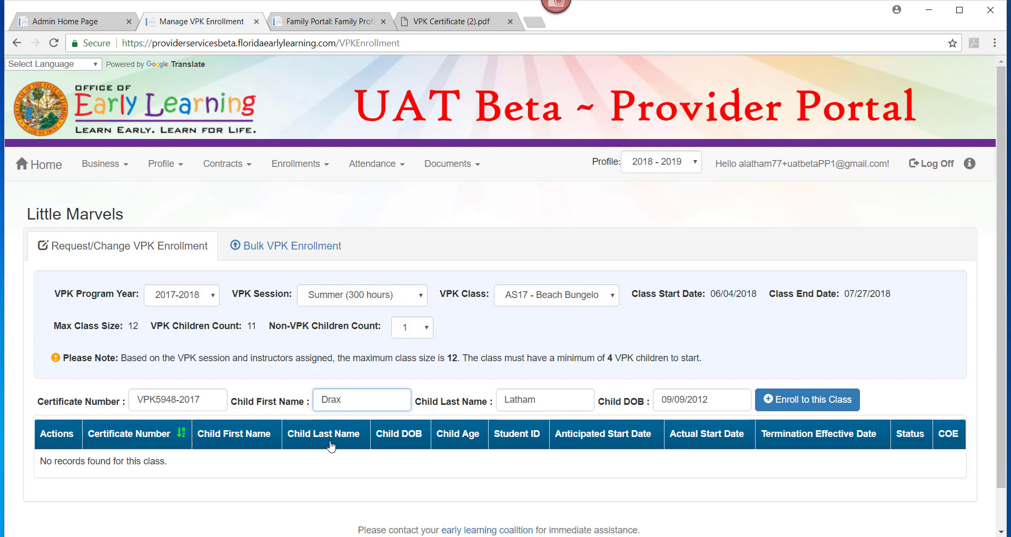
{"action": "double_click", "coordinate": [189, 399]}
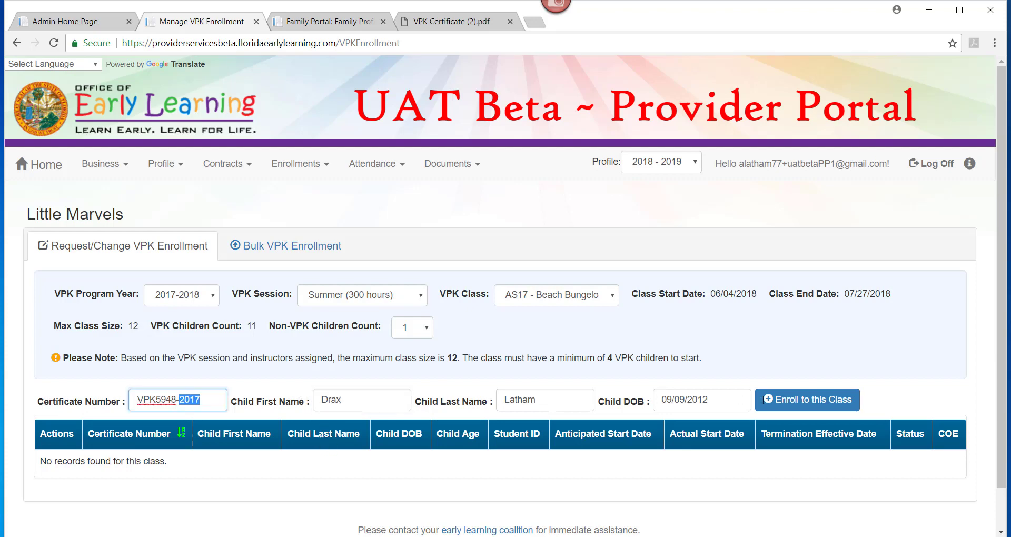
- Look up the child, confirm the found details, and enter start date 06/01/2018
{"action": "left_click", "coordinate": [795, 403]}
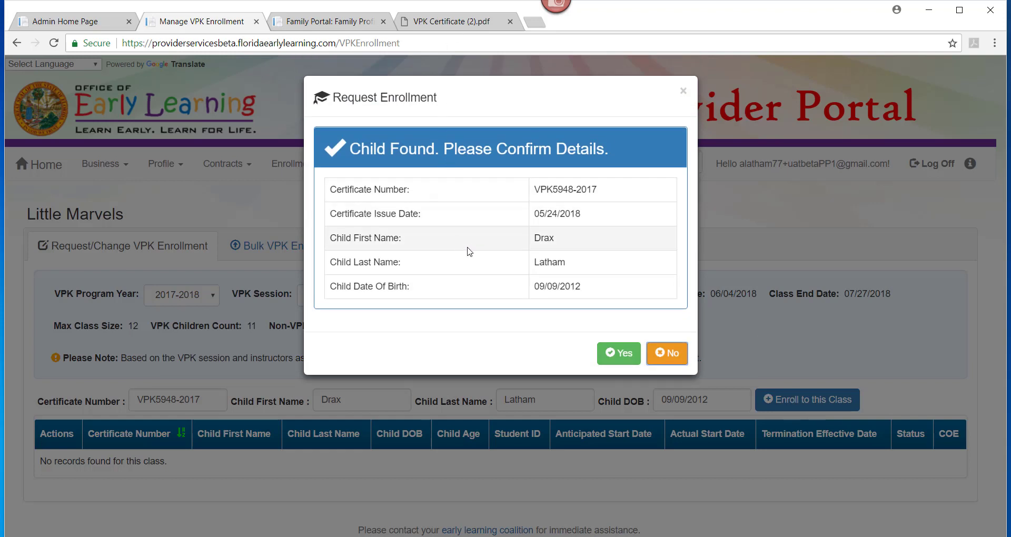
{"action": "left_click", "coordinate": [626, 363]}
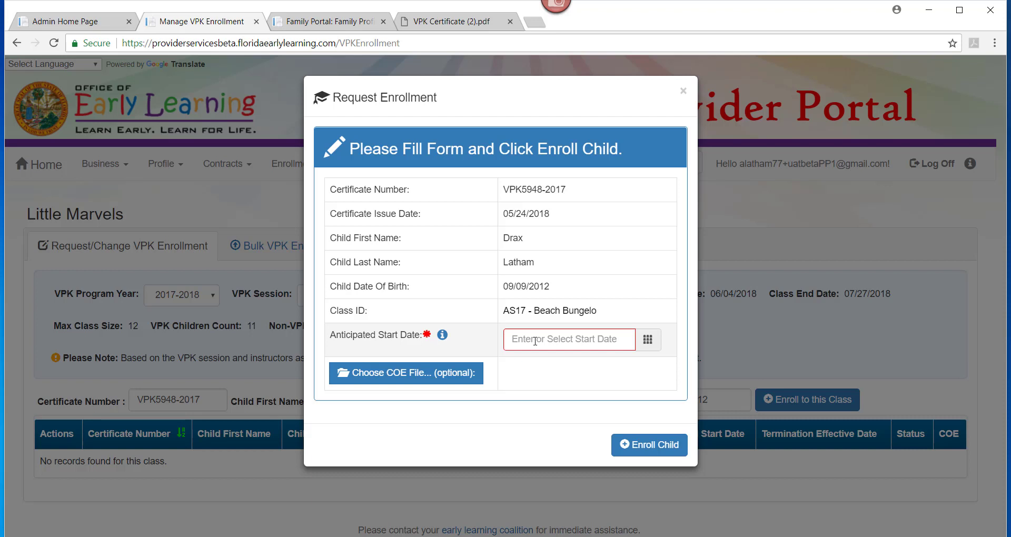
{"action": "left_click", "coordinate": [535, 342]}
{"action": "type", "text": "06/01/2018"}
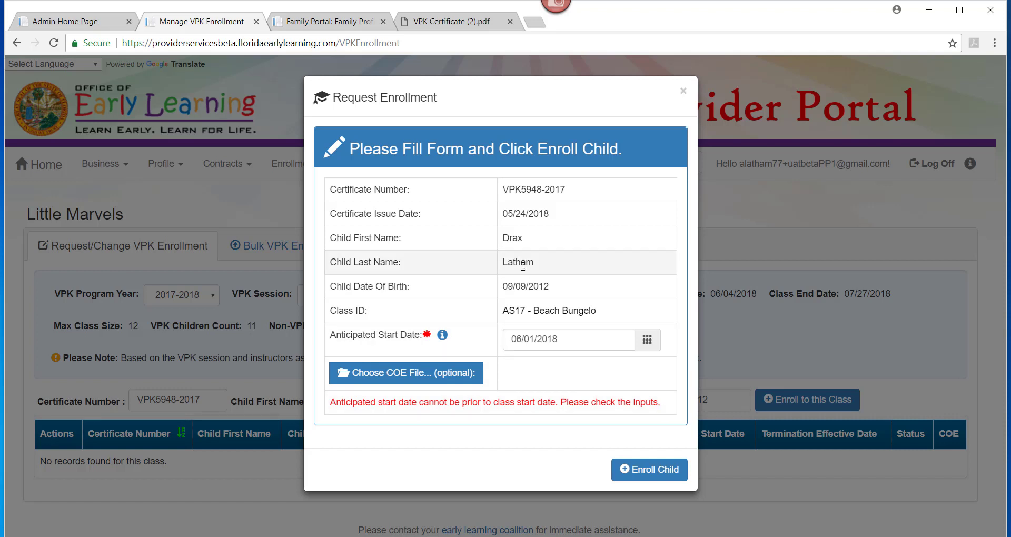
- Try start dates 08/01 and 05/01/2018, settle on 06/04/2018, and submit the enrollment
{"action": "left_click", "coordinate": [564, 341]}
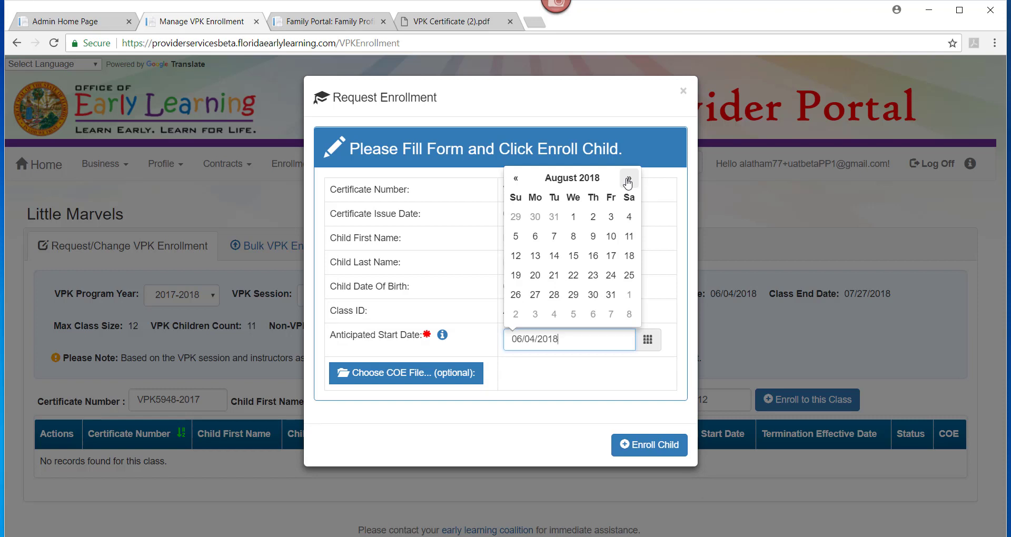
{"action": "left_click", "coordinate": [573, 217]}
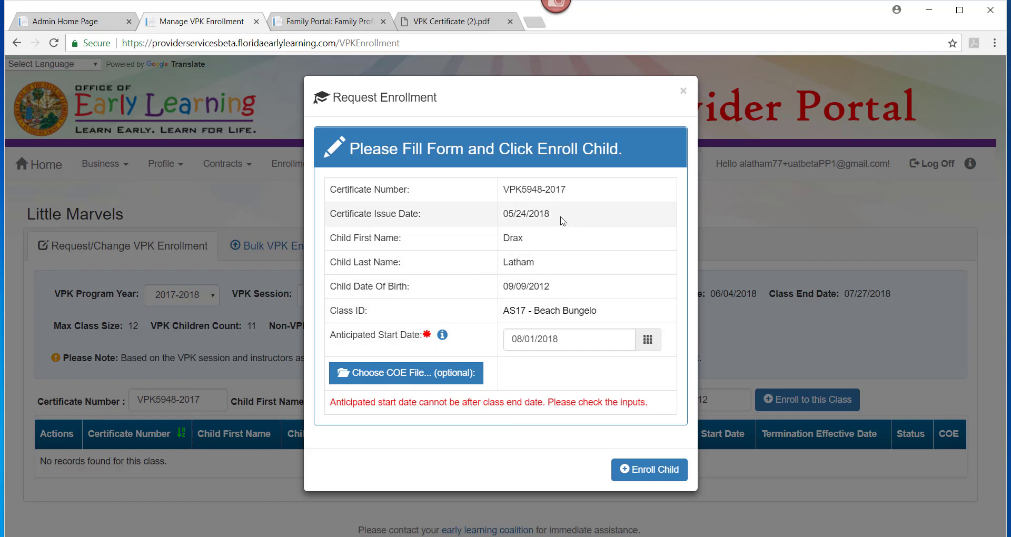
{"action": "left_click", "coordinate": [569, 339]}
{"action": "left_click", "coordinate": [516, 178]}
{"action": "left_click", "coordinate": [516, 178]}
{"action": "left_click", "coordinate": [515, 178]}
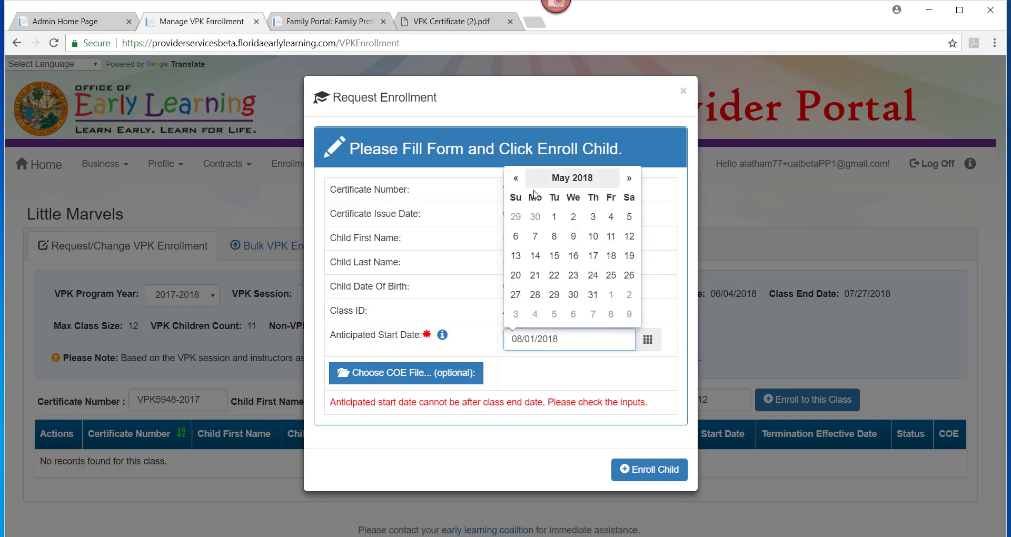
{"action": "left_click", "coordinate": [554, 216]}
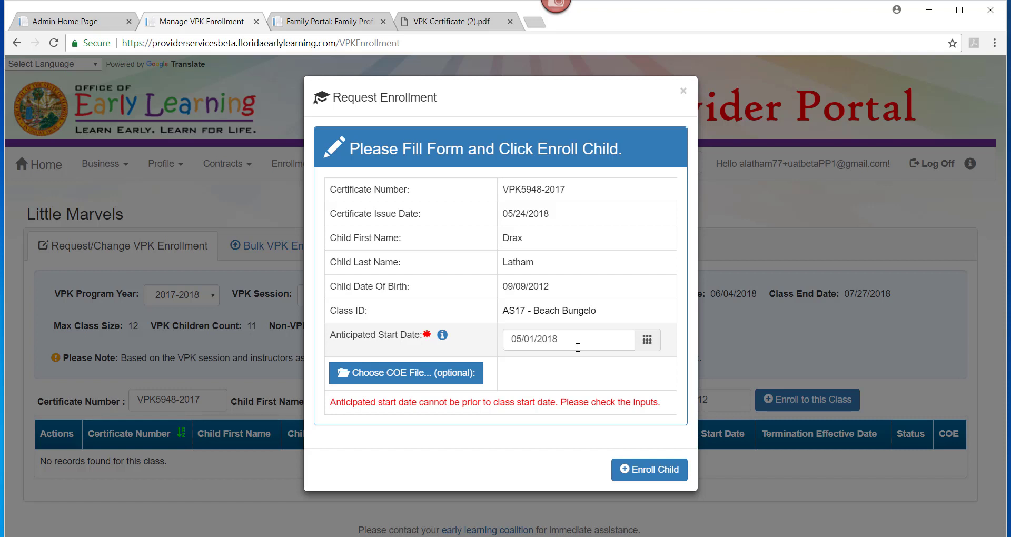
{"action": "left_click", "coordinate": [618, 340]}
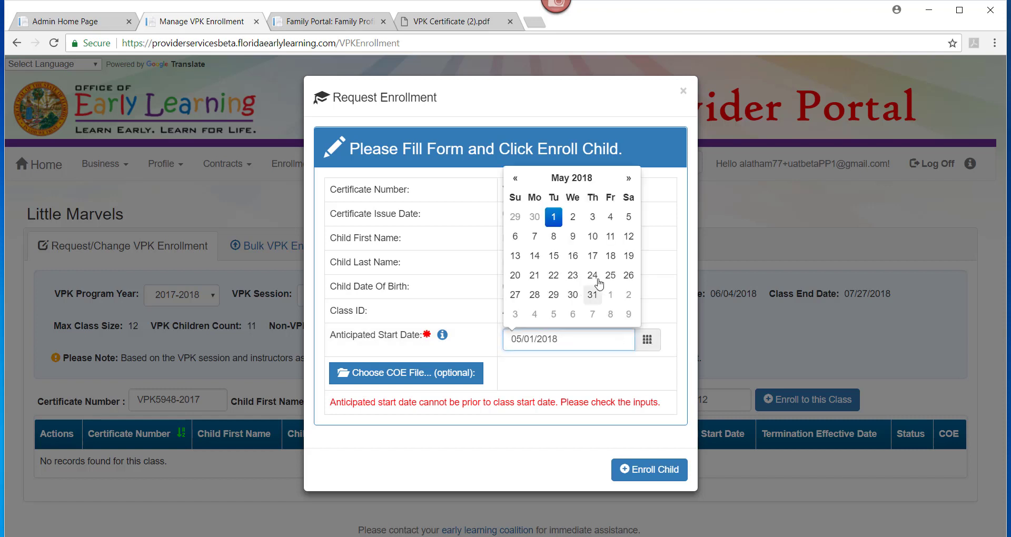
{"action": "left_click", "coordinate": [629, 178]}
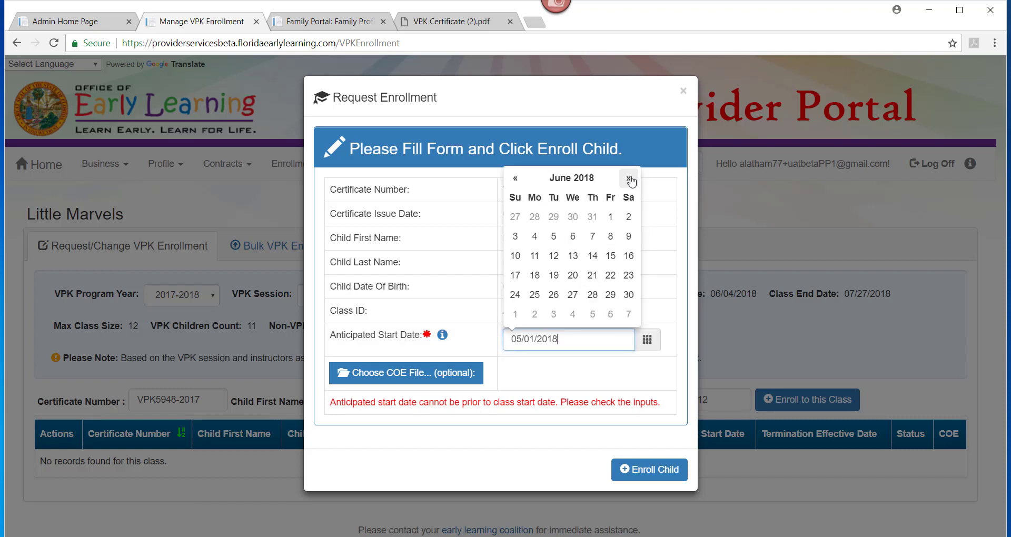
{"action": "left_click", "coordinate": [534, 237]}
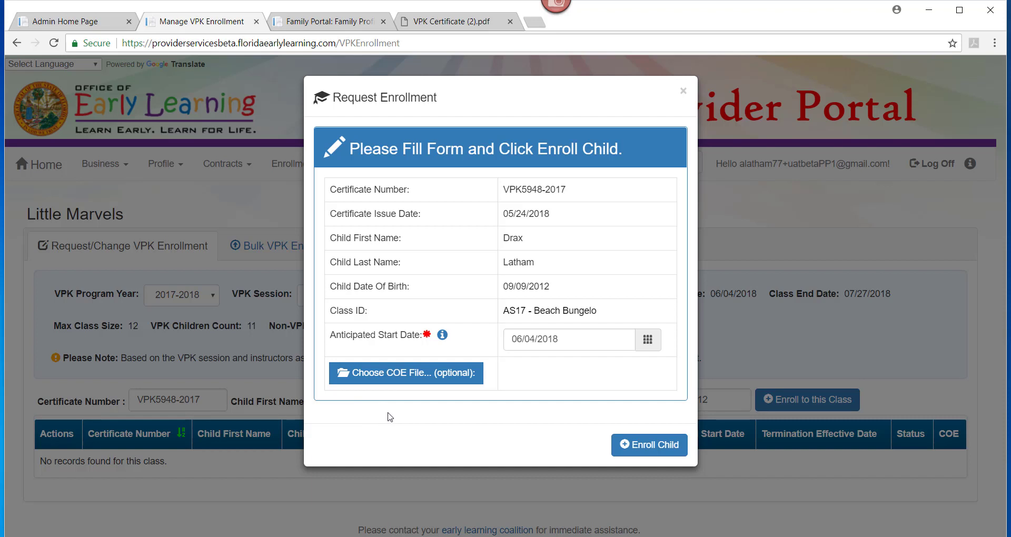
{"action": "left_click", "coordinate": [653, 444]}
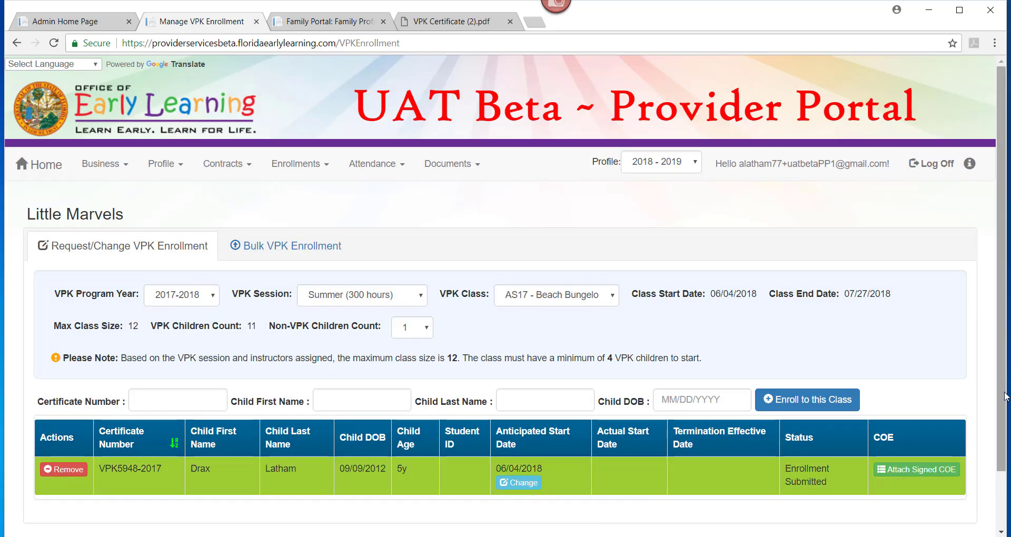
- Change the enrolled child's anticipated start date to June 5, 2018 and save it
{"action": "scroll", "coordinate": [1005, 396], "scroll_direction": "down", "scroll_amount": 1}
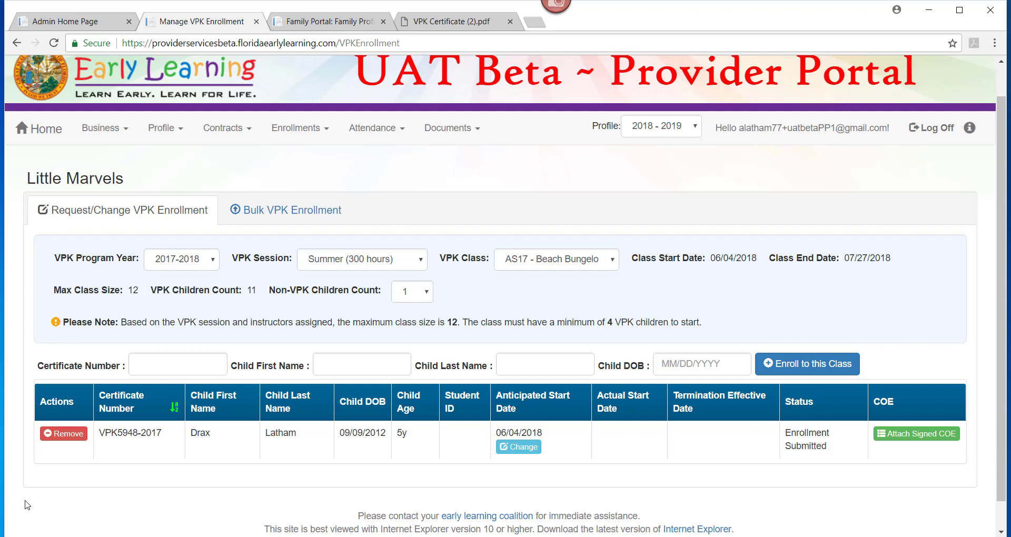
{"action": "left_click", "coordinate": [523, 449]}
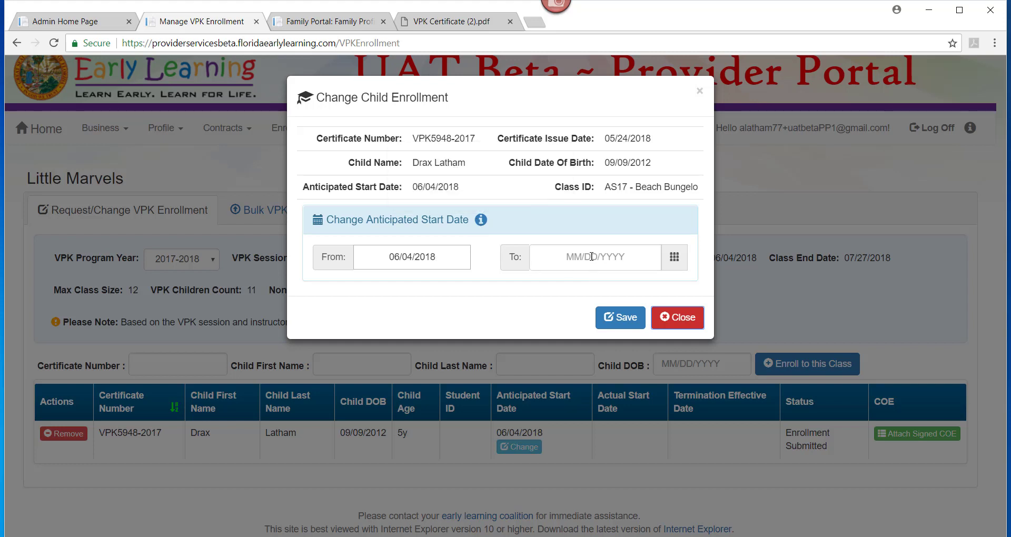
{"action": "mouse_move", "coordinate": [481, 222]}
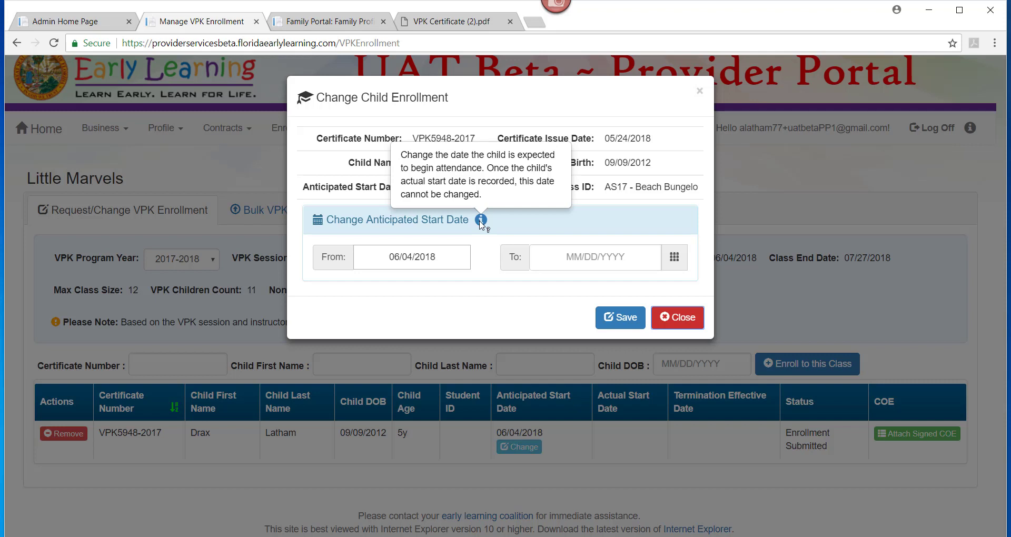
{"action": "left_click", "coordinate": [587, 261]}
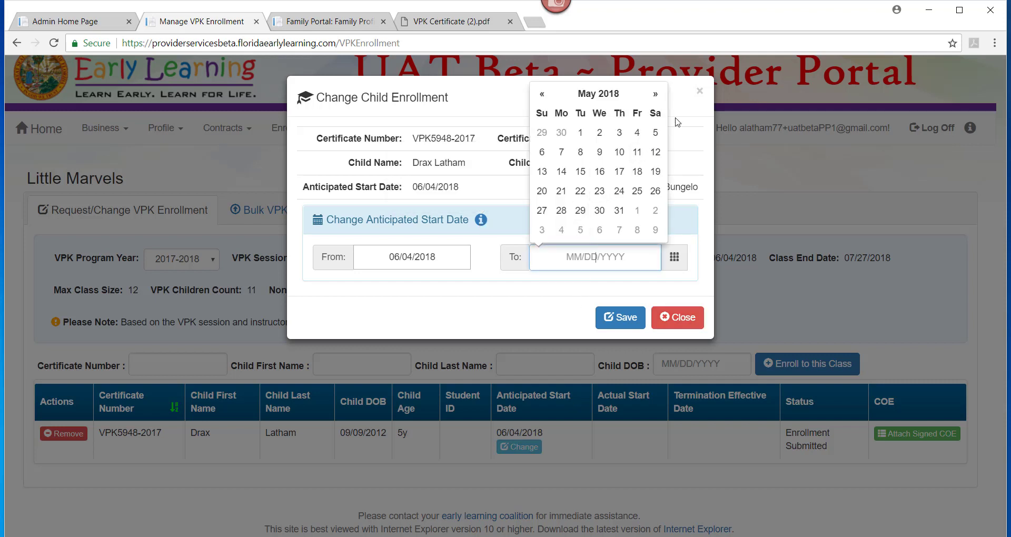
{"action": "left_click", "coordinate": [655, 95]}
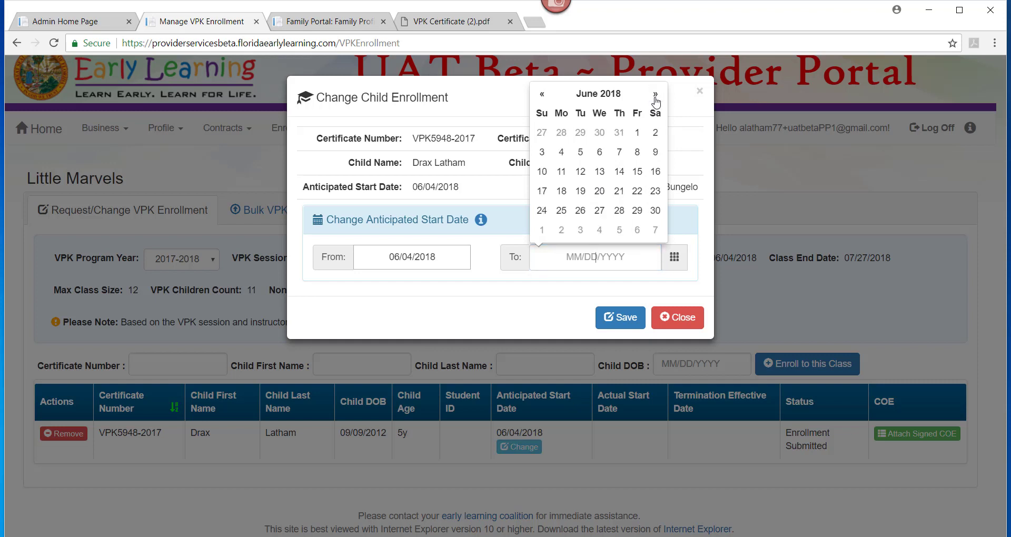
{"action": "left_click", "coordinate": [581, 152]}
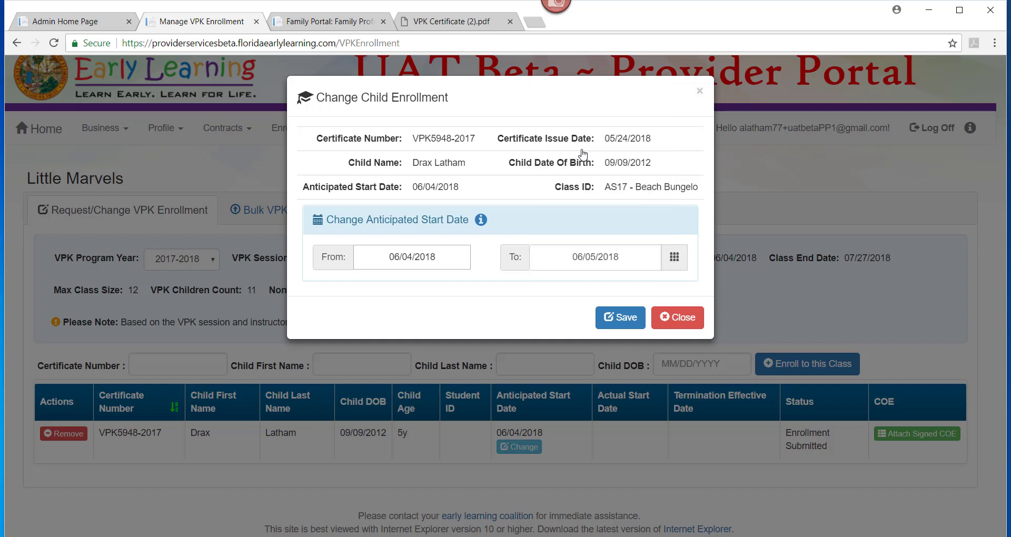
{"action": "left_click", "coordinate": [621, 317]}
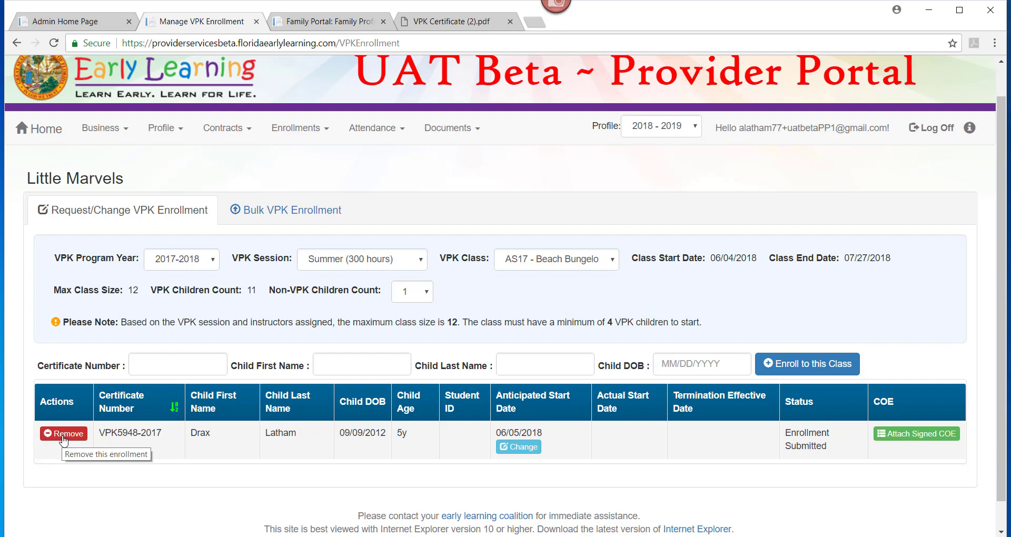
{"action": "left_click", "coordinate": [64, 437]}
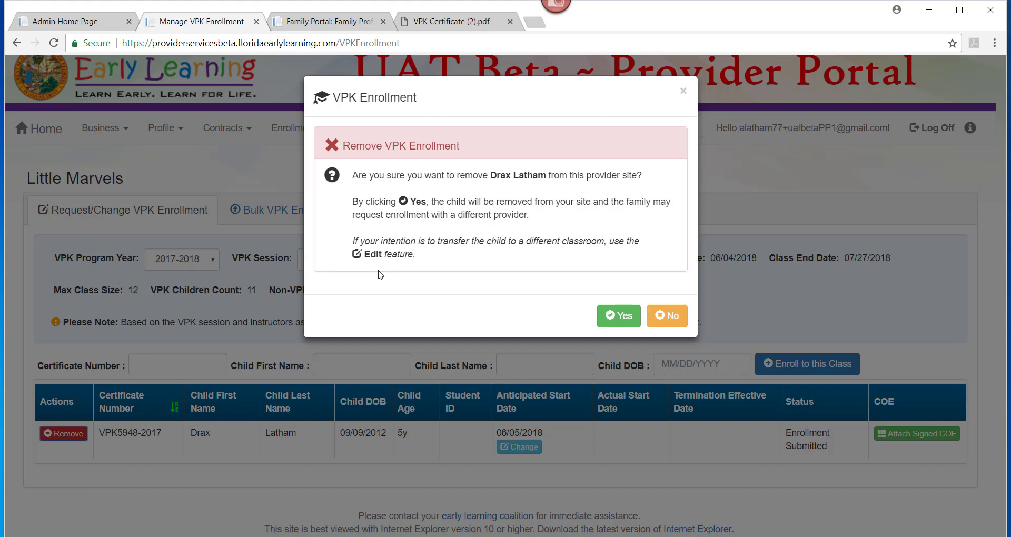
{"action": "left_click", "coordinate": [665, 317]}
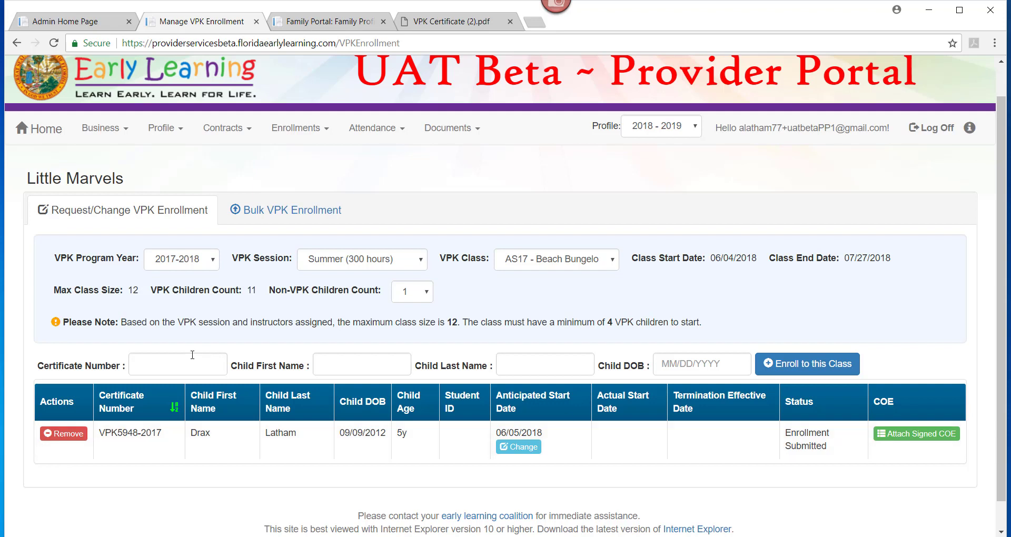
- Enter the second child's certificate number, first and last name, and birth date
{"action": "left_click", "coordinate": [176, 362]}
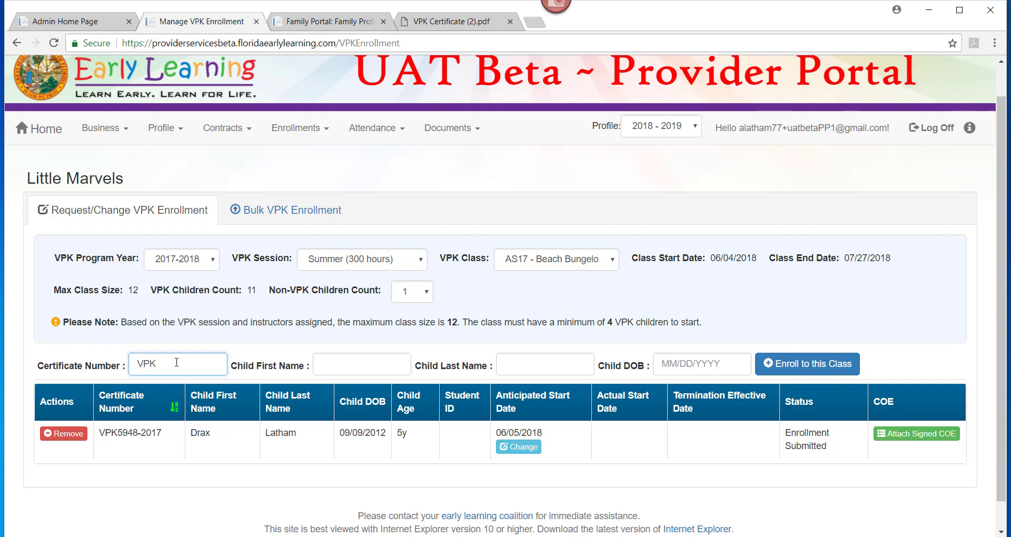
{"action": "key", "text": "Tab"}
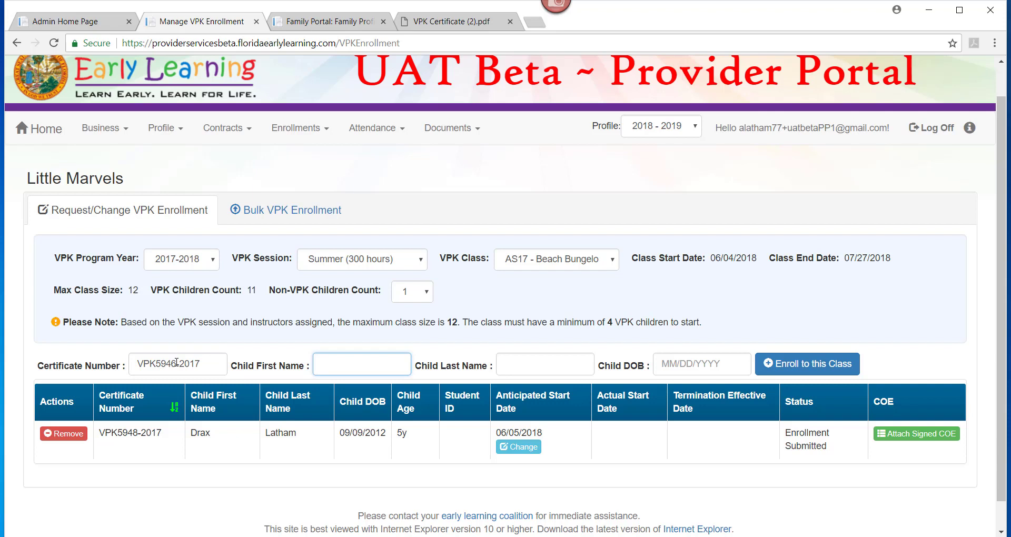
{"action": "key", "text": "Tab"}
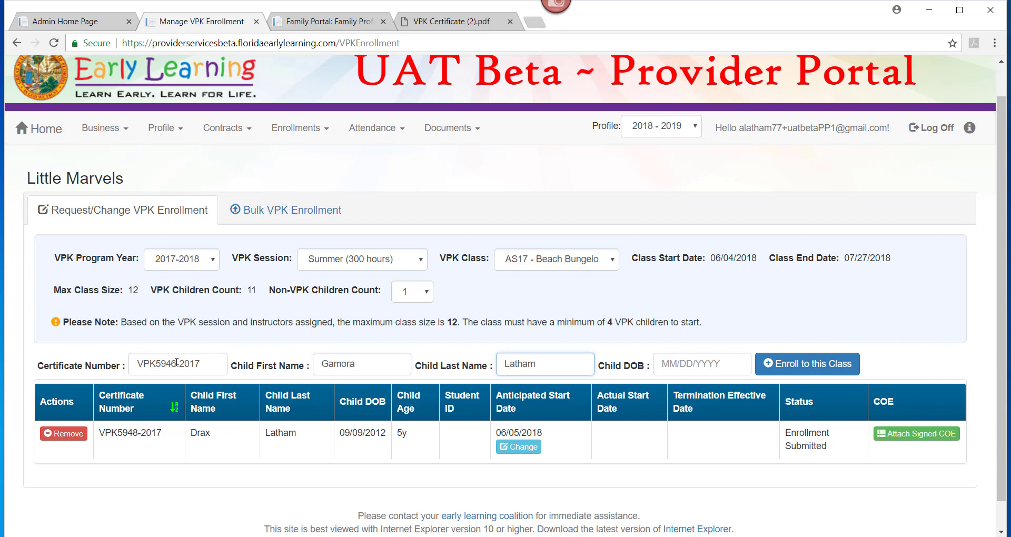
{"action": "key", "text": "Tab"}
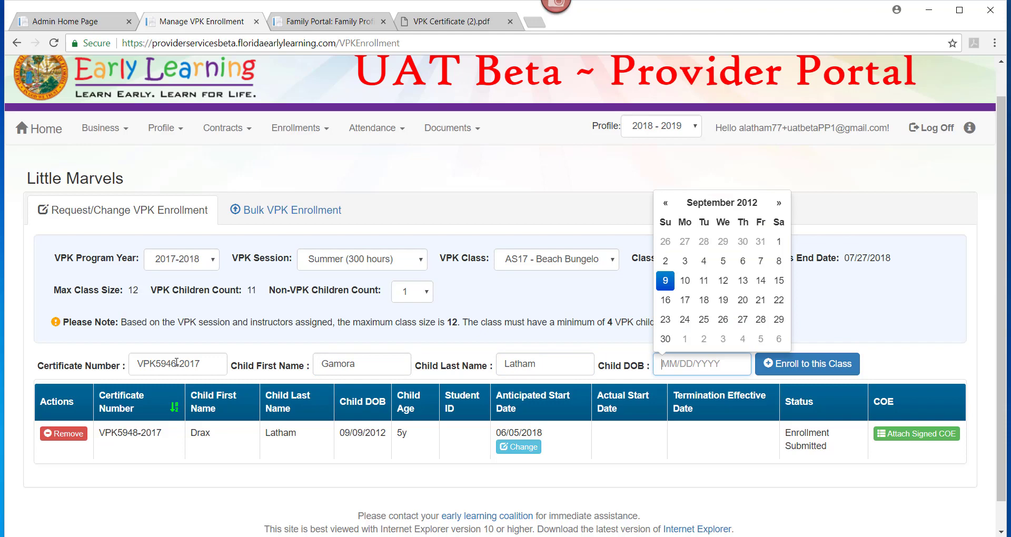
{"action": "left_click", "coordinate": [666, 280]}
- Look up and confirm the child, set start date 06/04/2018, and submit the enrollment
{"action": "left_click", "coordinate": [840, 370]}
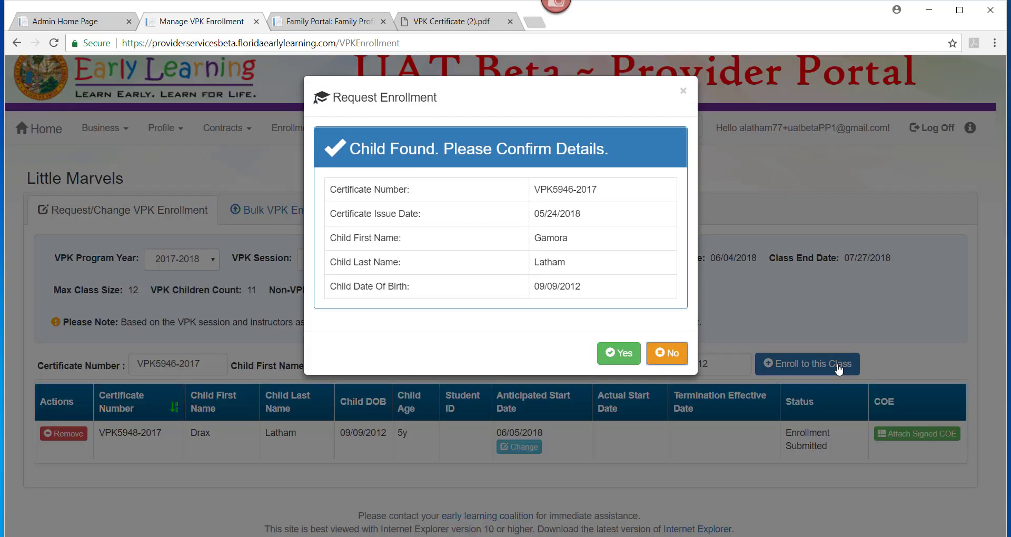
{"action": "left_click", "coordinate": [624, 364]}
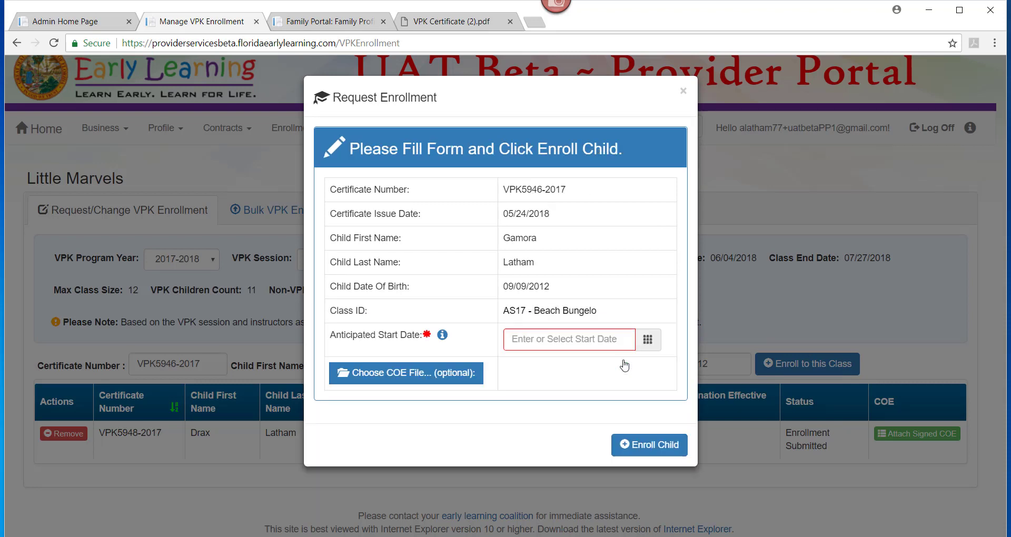
{"action": "left_click", "coordinate": [562, 343]}
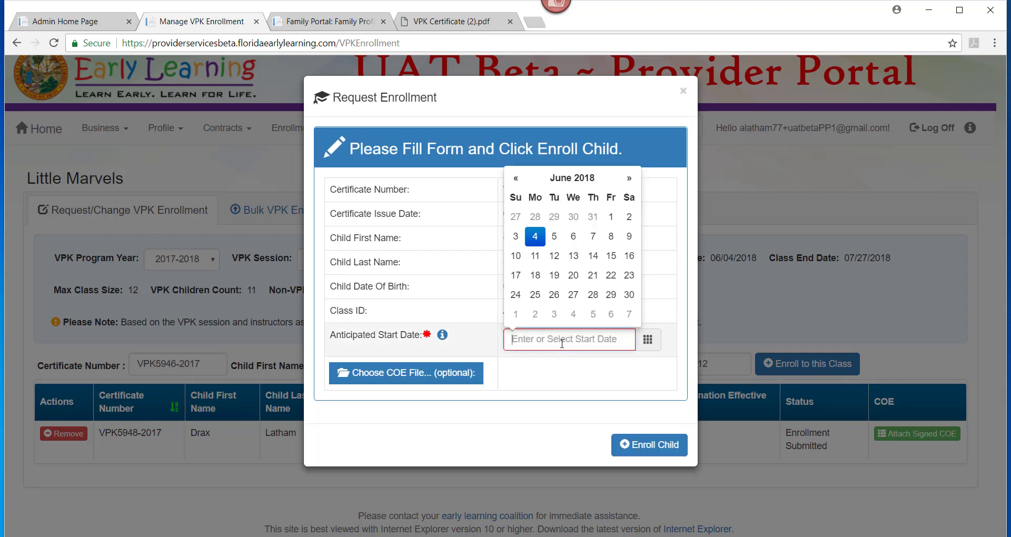
{"action": "left_click", "coordinate": [536, 238]}
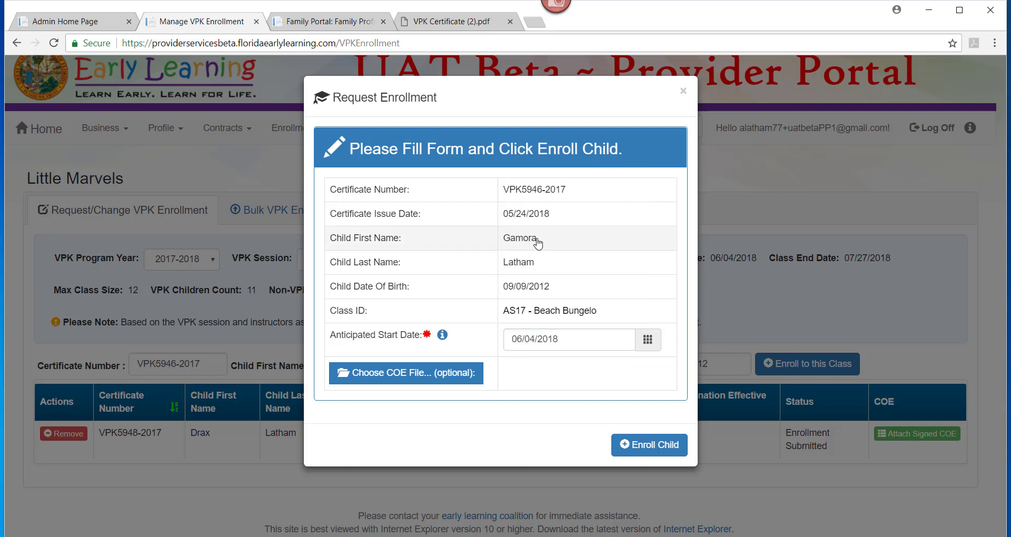
{"action": "left_click", "coordinate": [641, 448]}
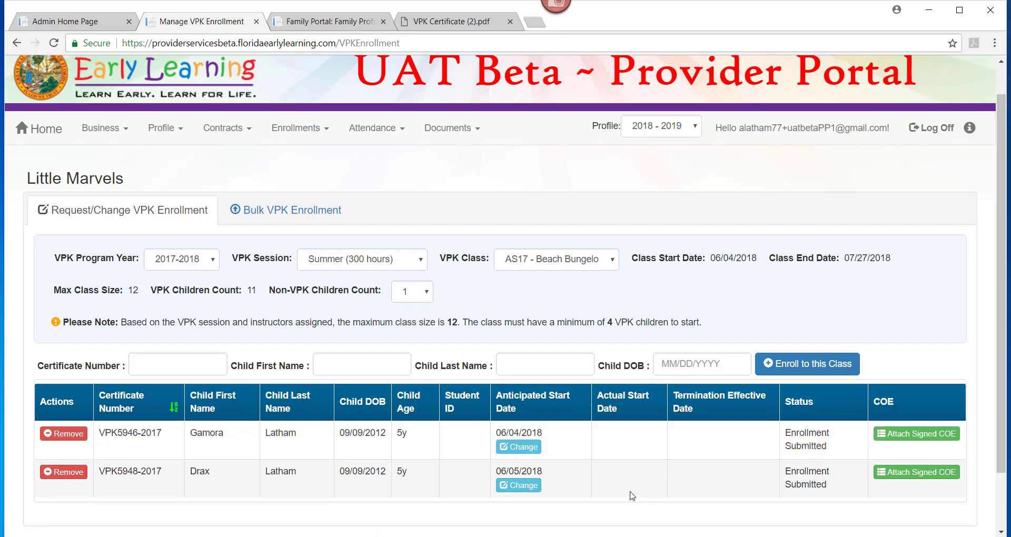
- Reload the page and reselect 2017-2018, Summer (300 hours), class AS17 - Beach Bungelo
{"action": "left_click", "coordinate": [51, 50]}
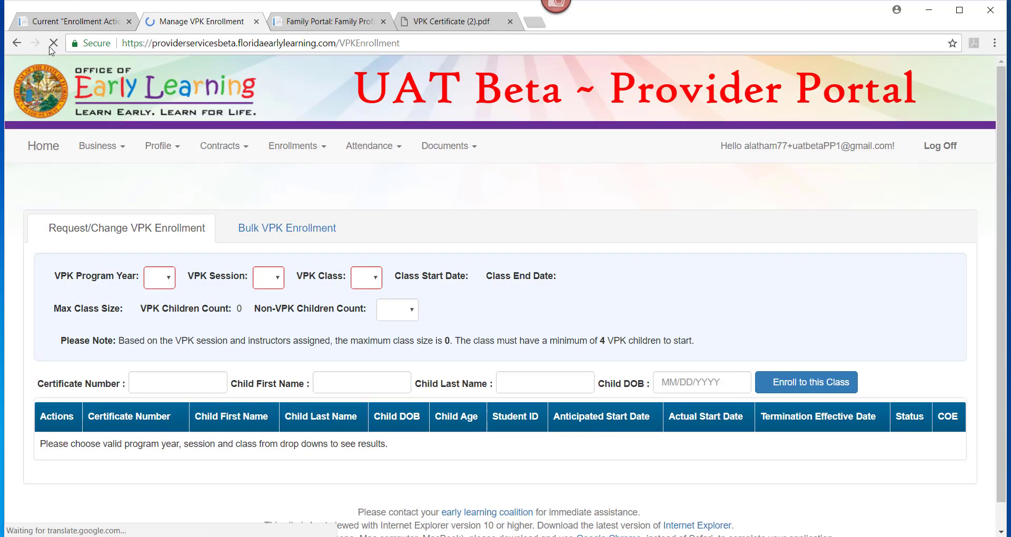
{"action": "left_click", "coordinate": [177, 252]}
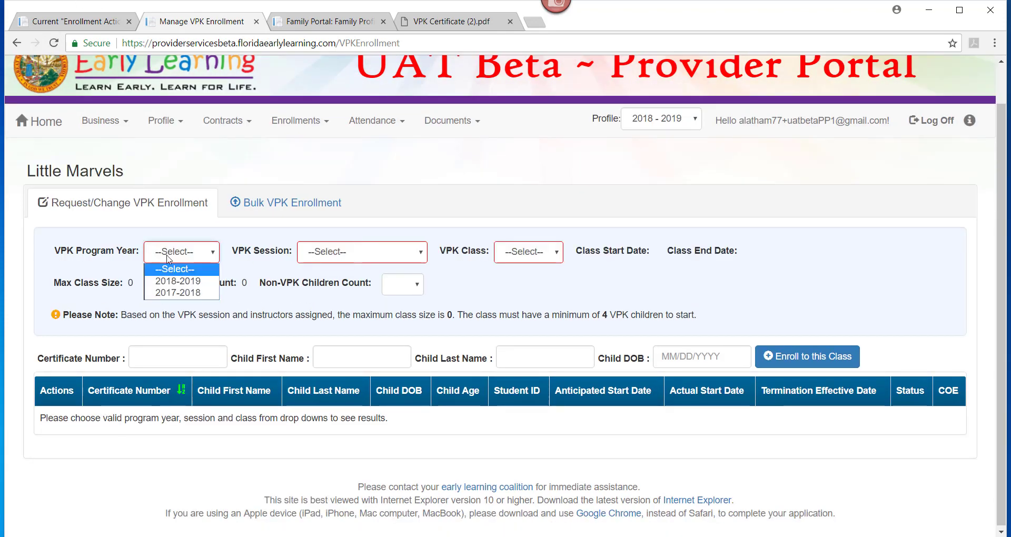
{"action": "left_click", "coordinate": [173, 293]}
{"action": "left_click", "coordinate": [337, 252]}
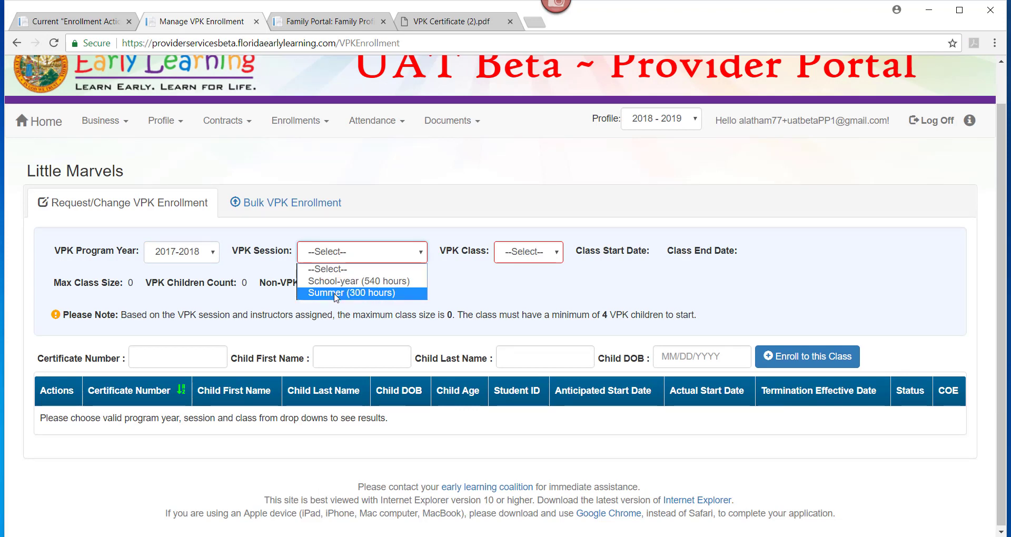
{"action": "left_click", "coordinate": [336, 294]}
{"action": "left_click", "coordinate": [570, 255]}
{"action": "left_click", "coordinate": [563, 284]}
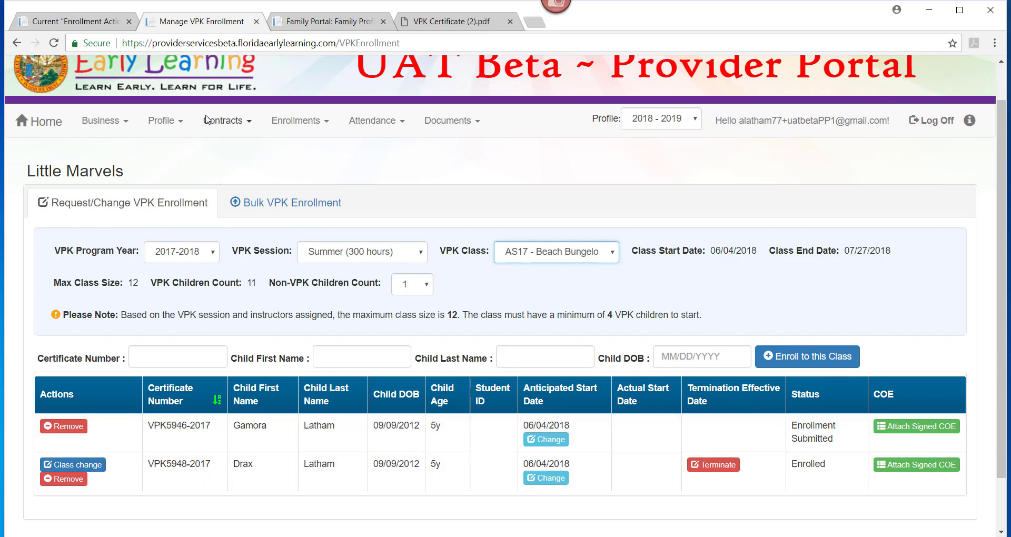
- Reload so both children show Enrolled from 06/04/2018, then preview the top child's class transfer and cancel it
{"action": "left_click", "coordinate": [54, 43]}
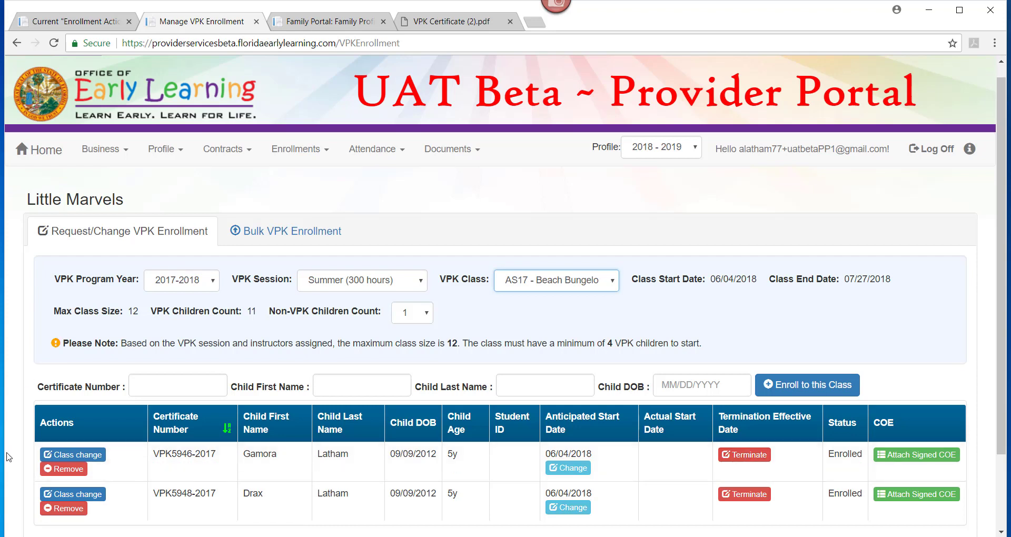
{"action": "left_click", "coordinate": [54, 460]}
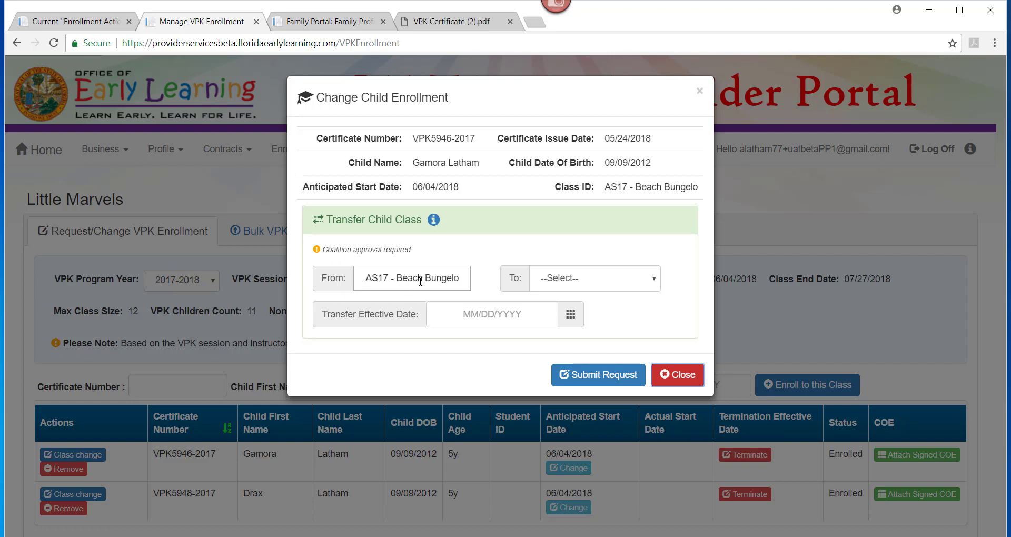
{"action": "left_click", "coordinate": [580, 284]}
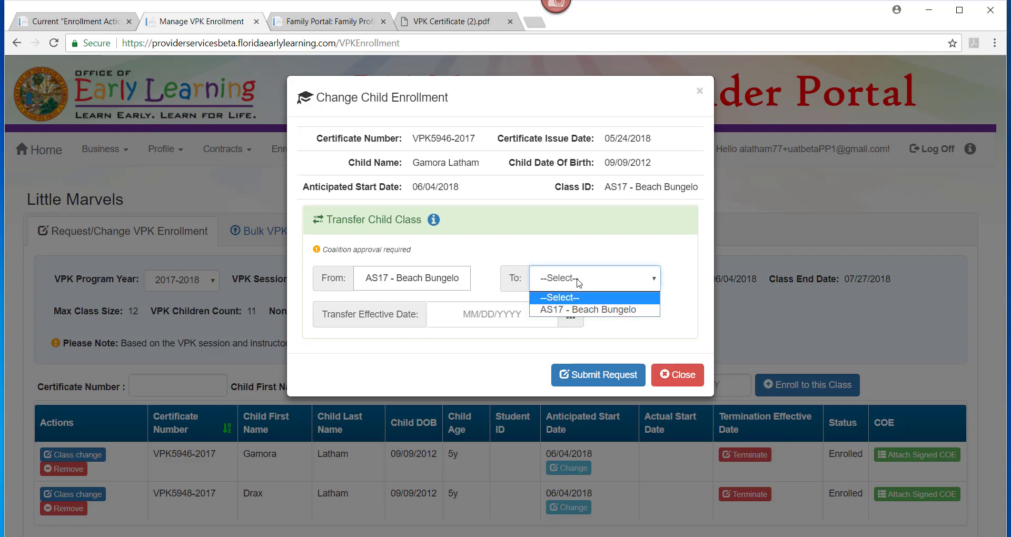
{"action": "left_click", "coordinate": [627, 327]}
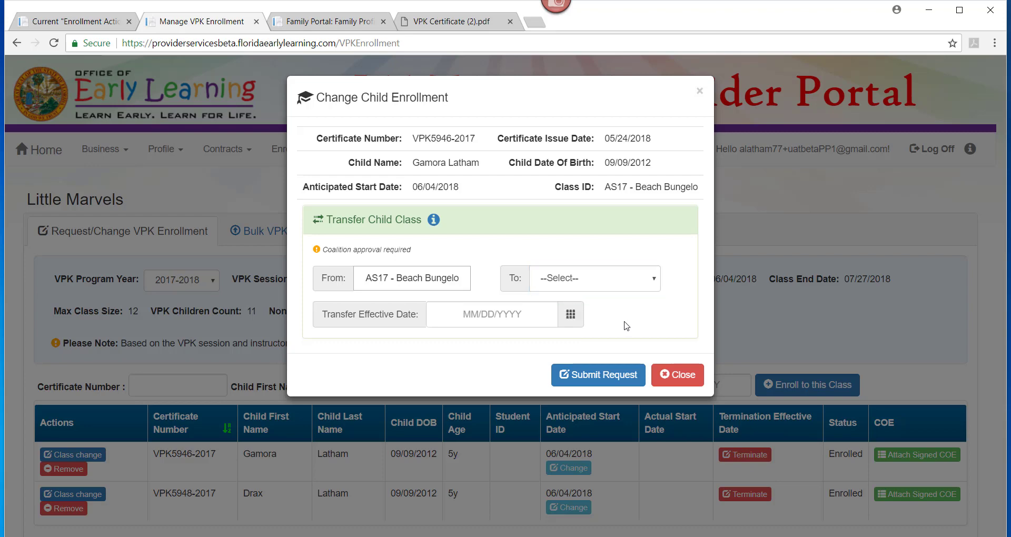
{"action": "left_click", "coordinate": [678, 374]}
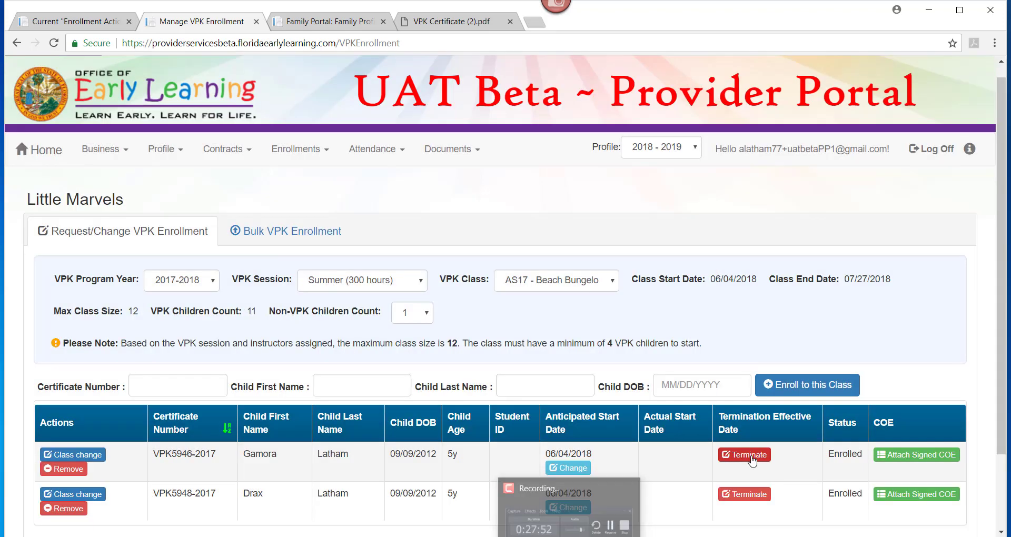
{"action": "left_click", "coordinate": [744, 455]}
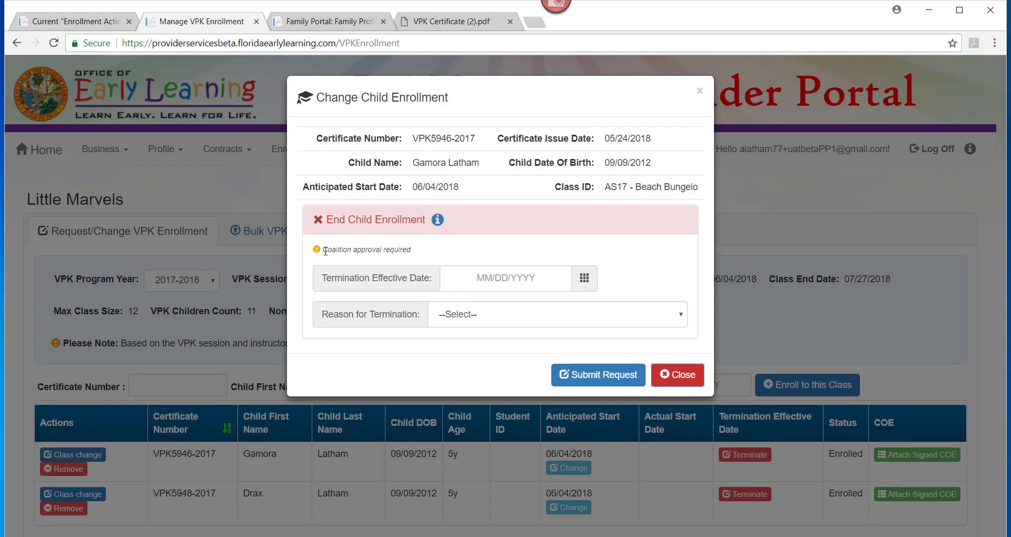
{"action": "left_click", "coordinate": [516, 275]}
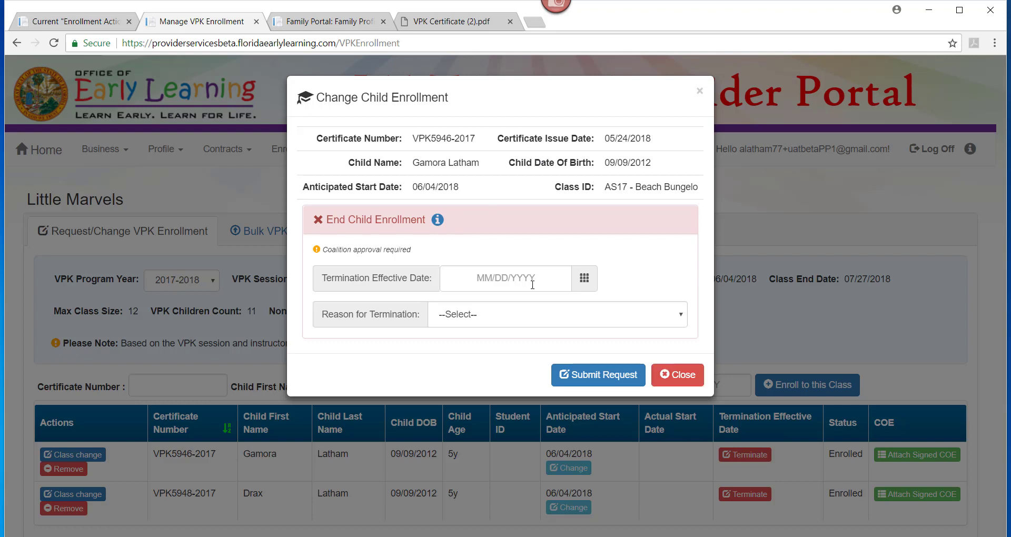
{"action": "left_click", "coordinate": [535, 319]}
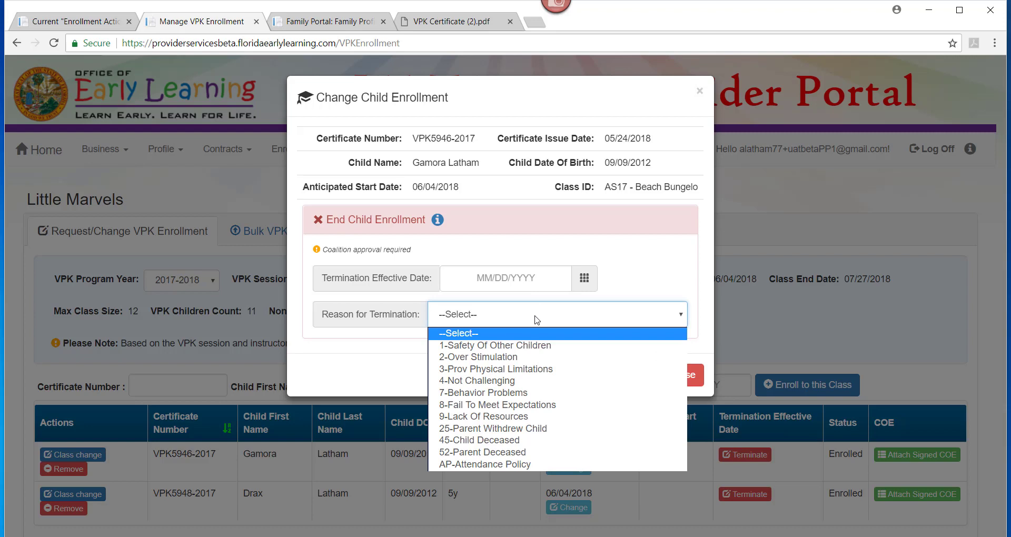
{"action": "left_click", "coordinate": [677, 273]}
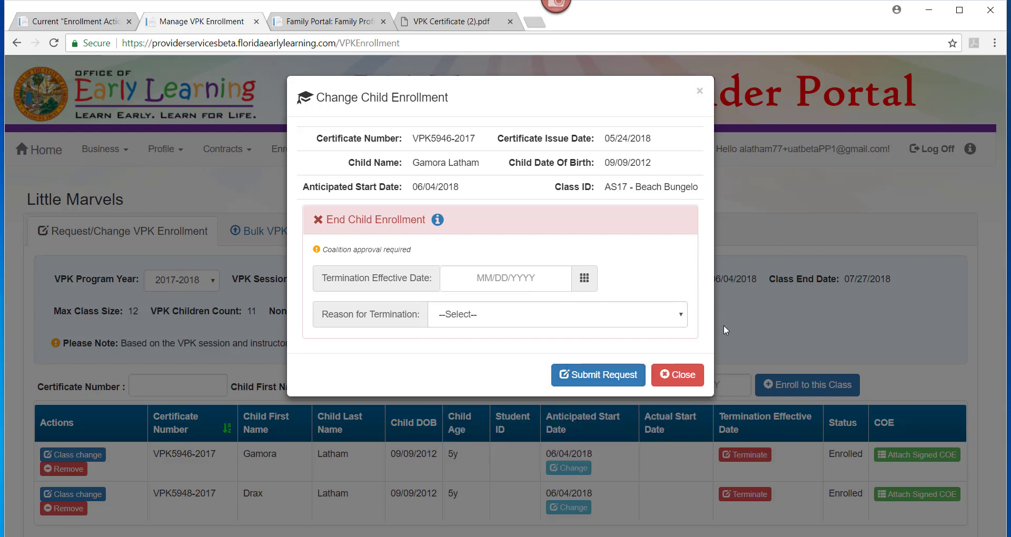
{"action": "left_click", "coordinate": [699, 91]}
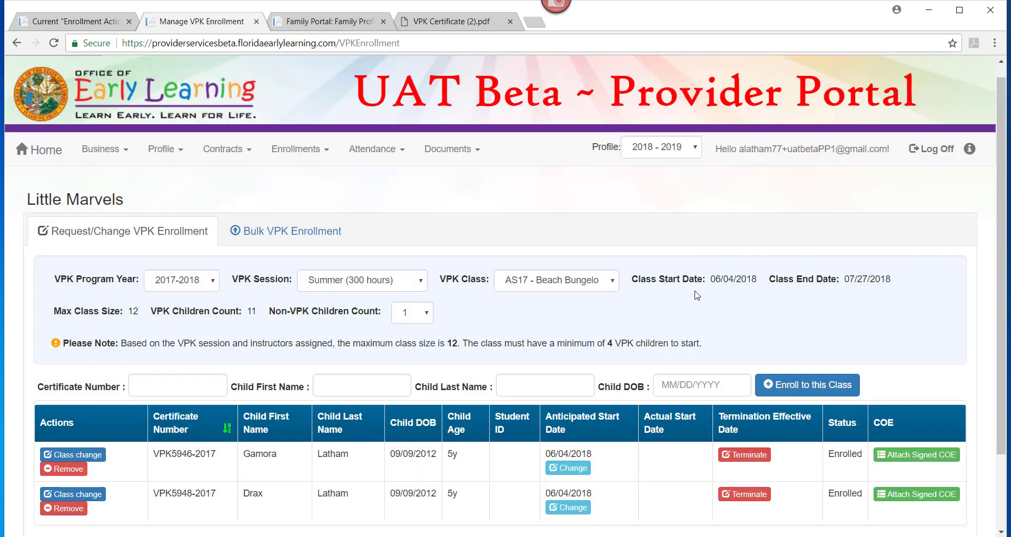